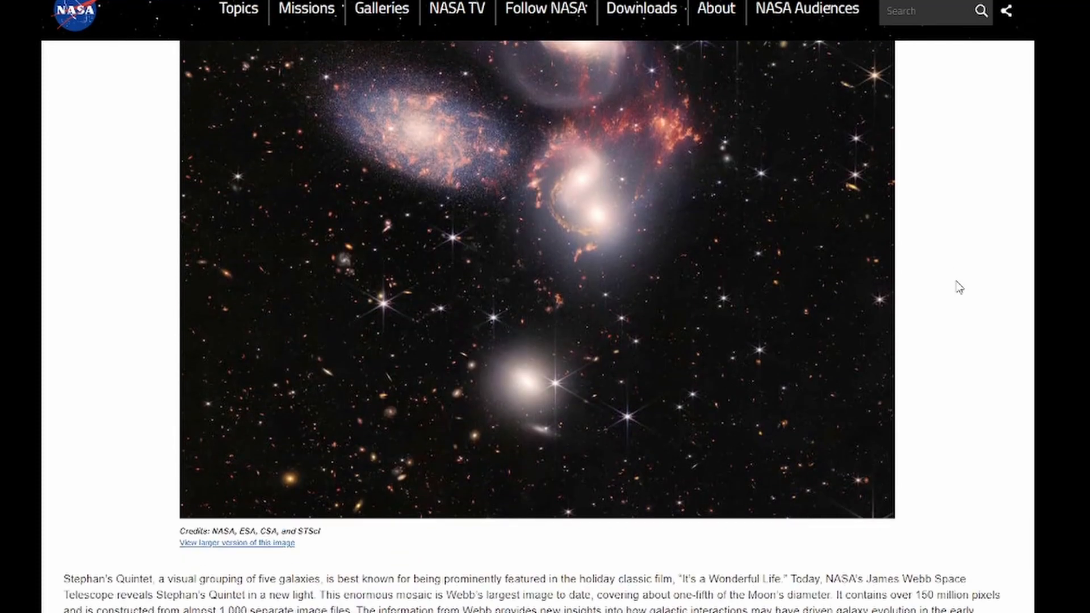
Step: Browse NASA's Webb telescope images of the Southern Ring Nebula, WASP-96 b and SMACS 0723 as galaxy reference
scroll(959, 286, up, 5)
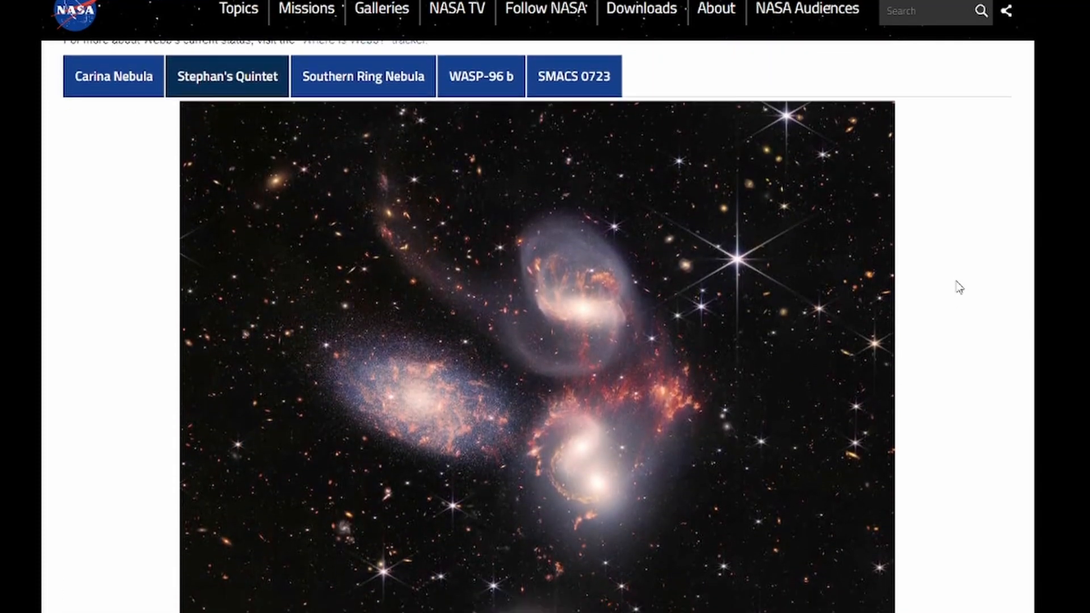
scroll(956, 284, down, 1)
click(357, 54)
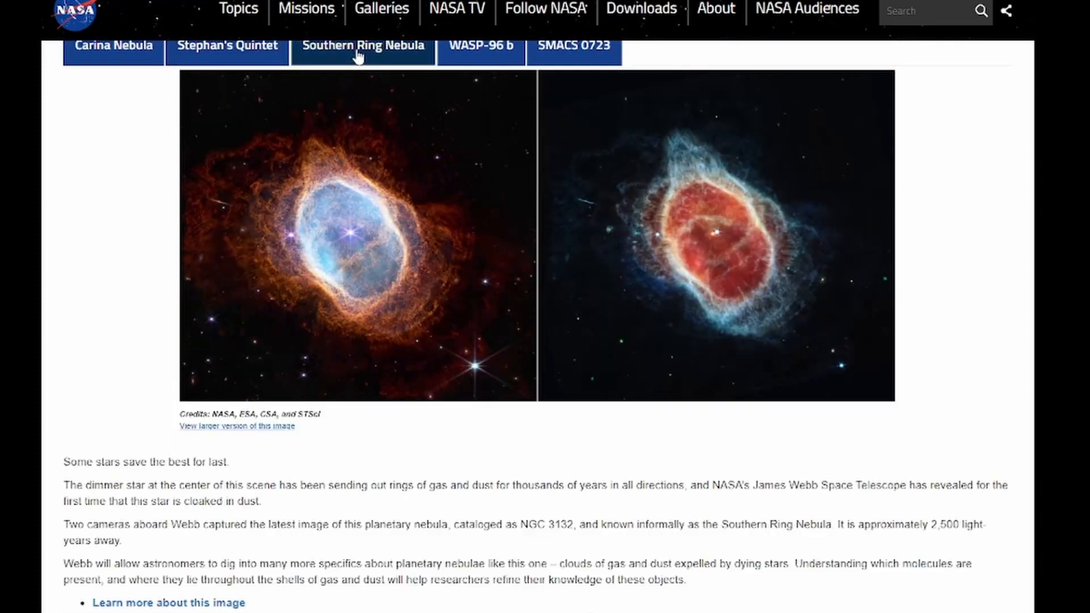
scroll(934, 285, up, 2)
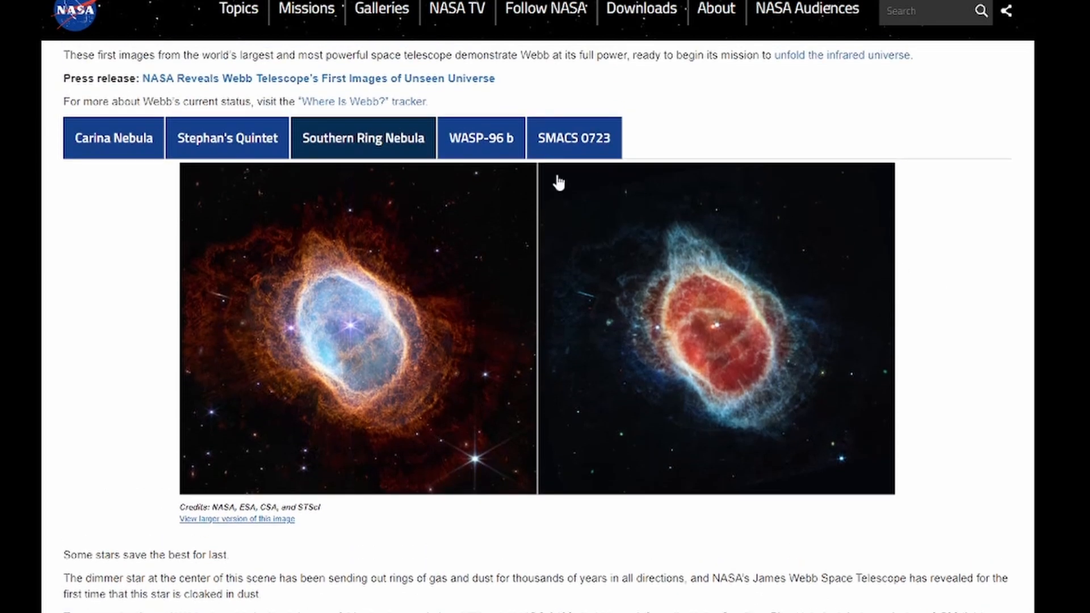
click(512, 146)
click(591, 138)
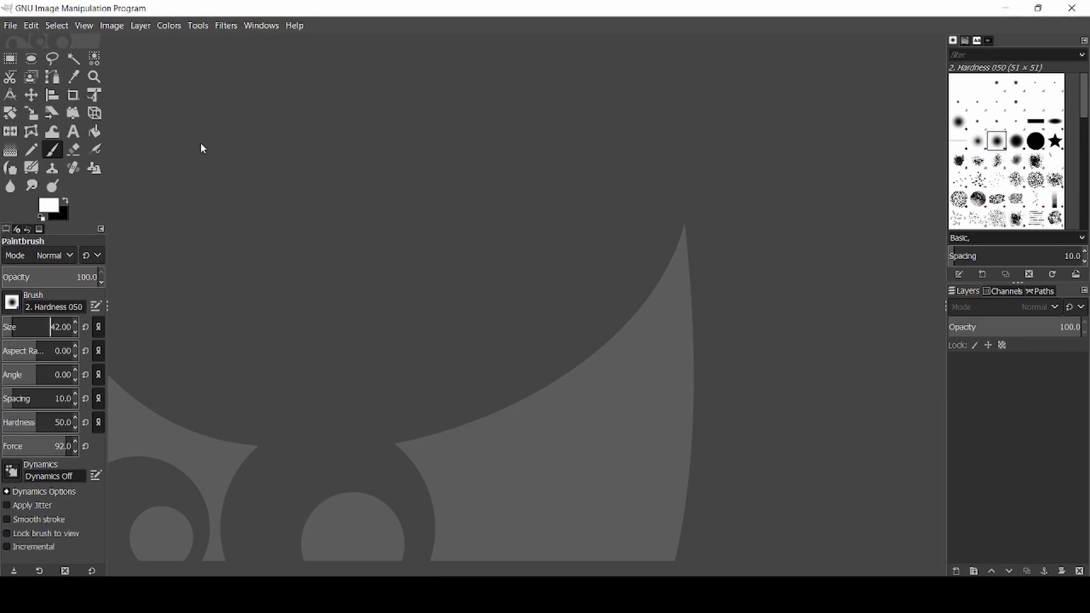
Step: In GIMP, create a new 1920 × 1080 px RGB image at 300 ppi, filled with the background color
click(10, 26)
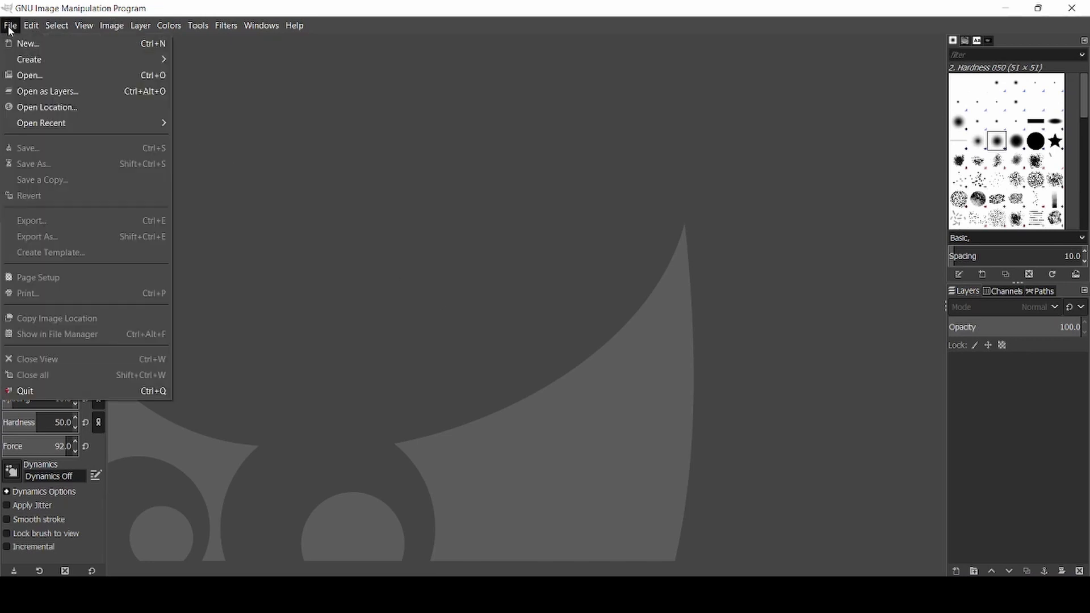
click(16, 46)
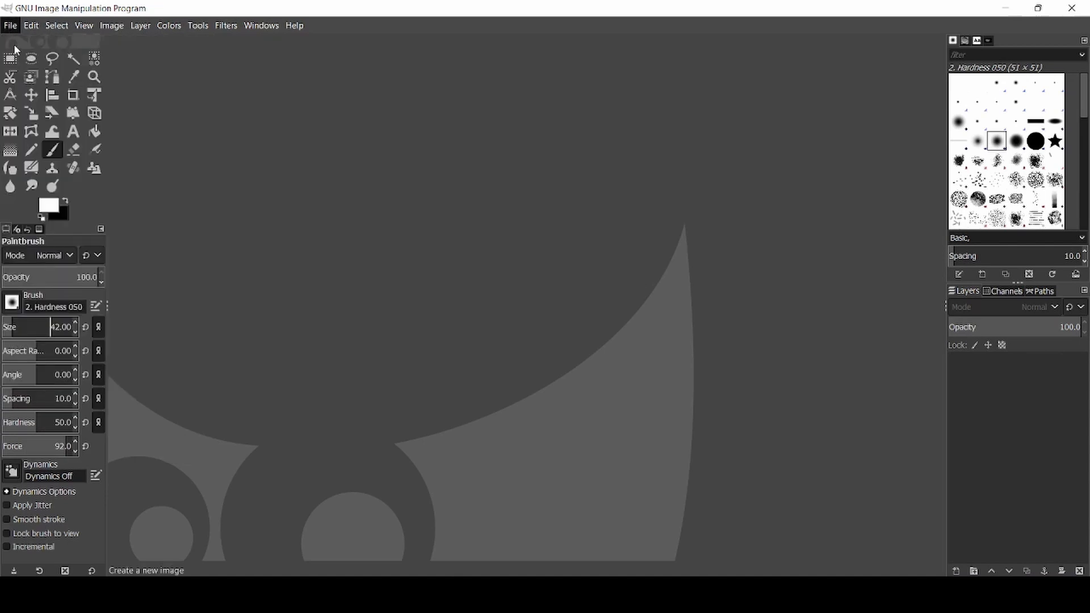
drag(459, 177, 528, 176)
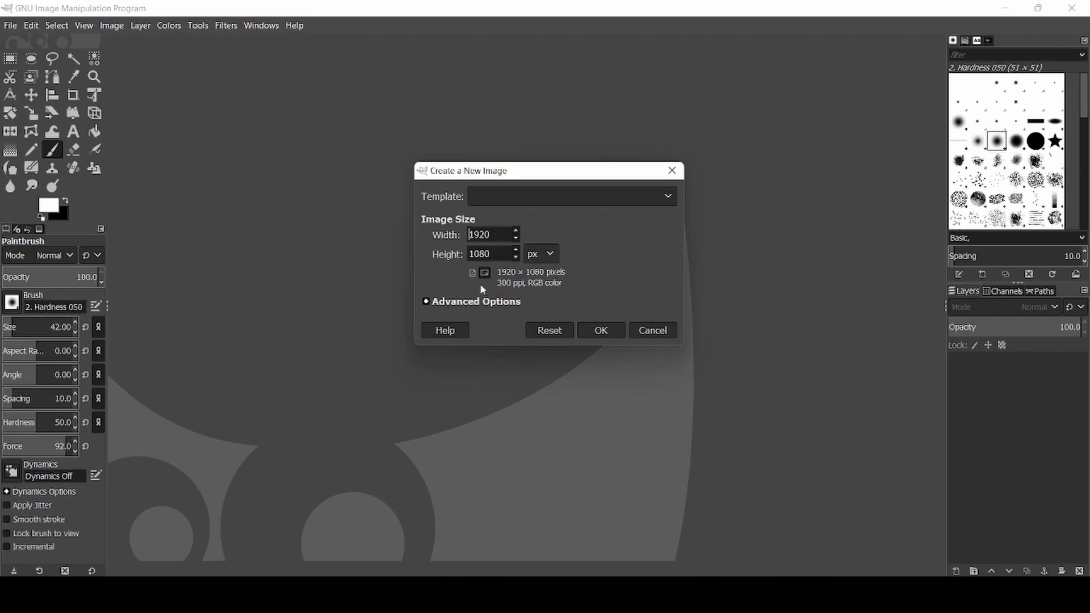
click(463, 302)
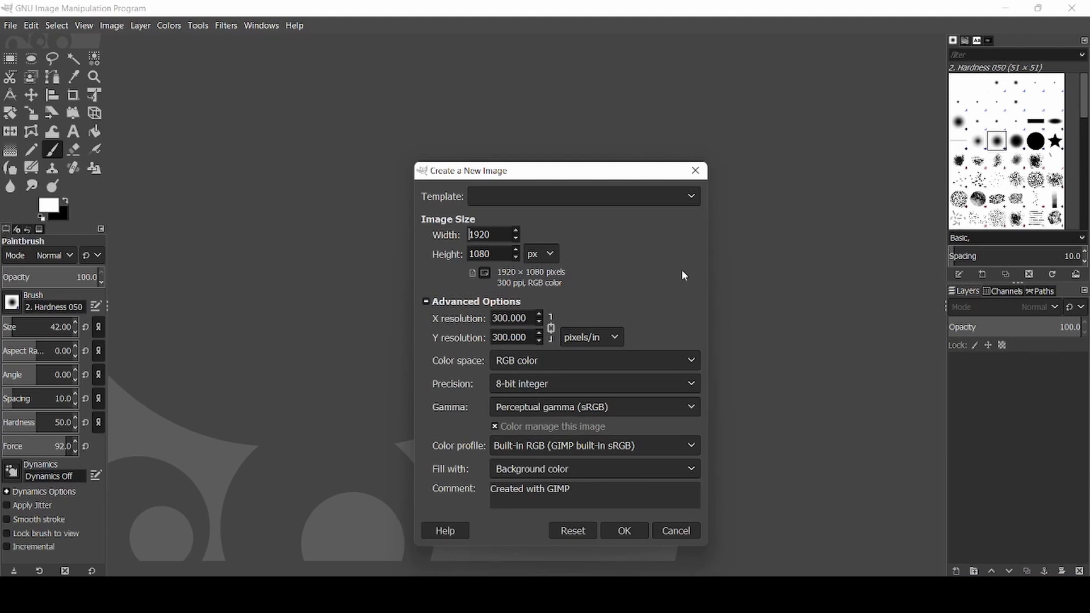
click(623, 531)
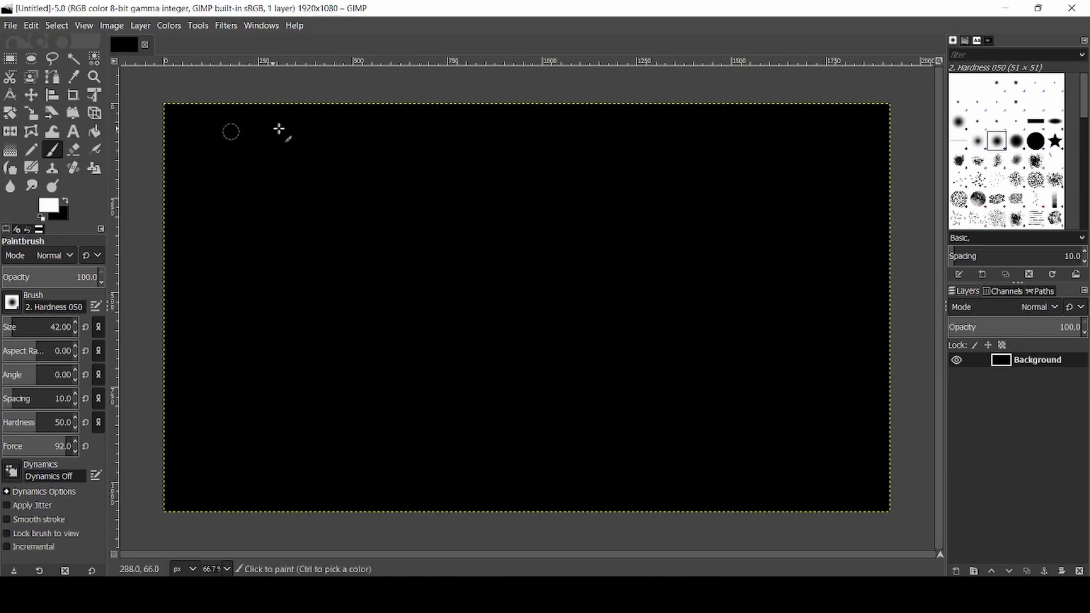
Step: Save the new image as milky way.xcf
key(ctrl+s)
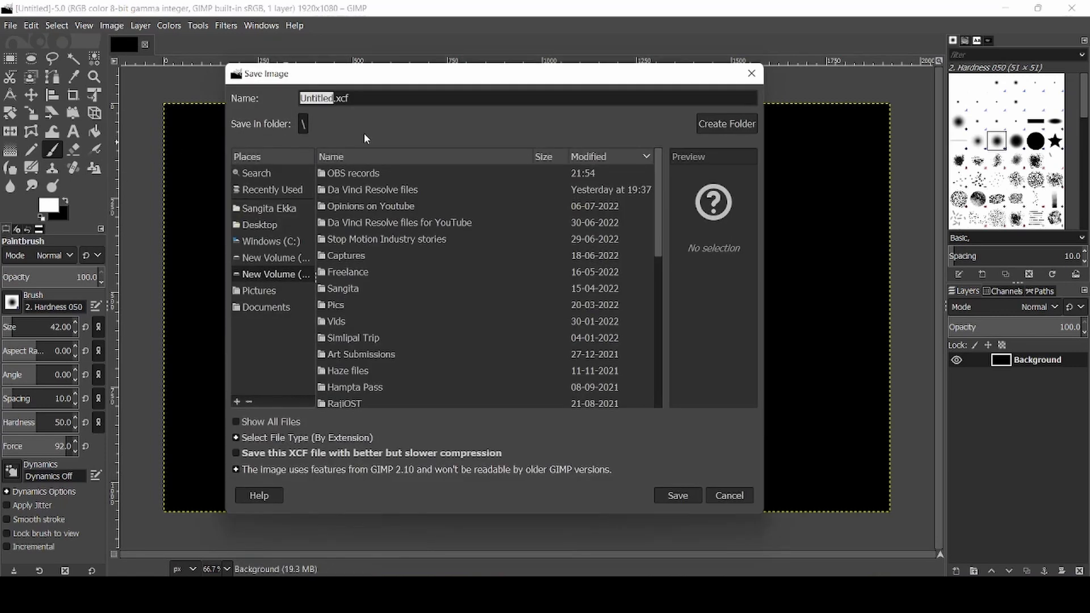
text(milky way)
click(677, 496)
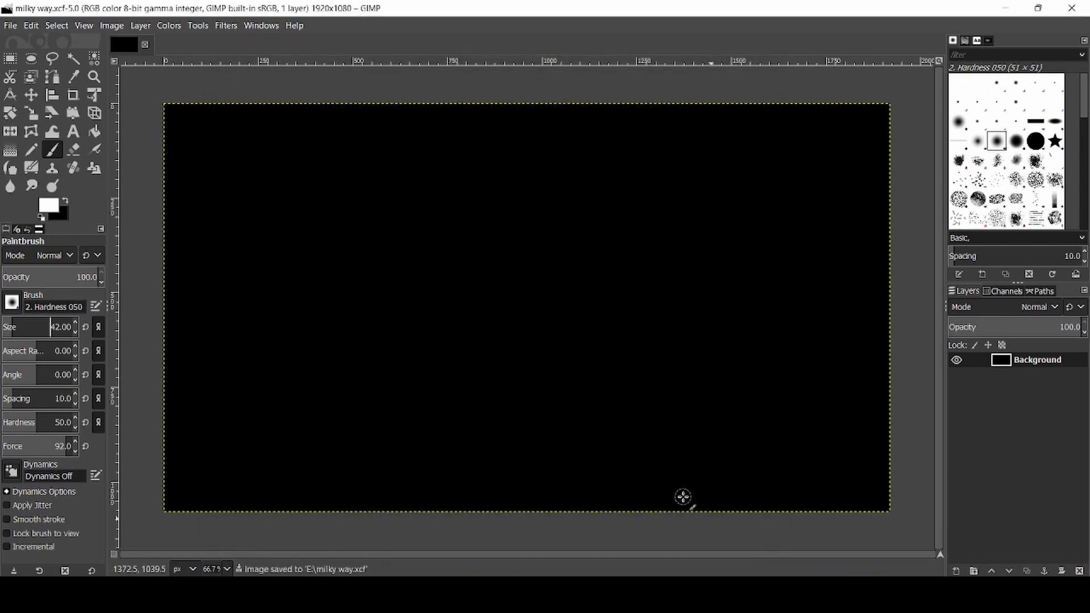
Step: Add a transparent 1920 × 1080 px layer named 1 above the Background layer
right_click(1019, 362)
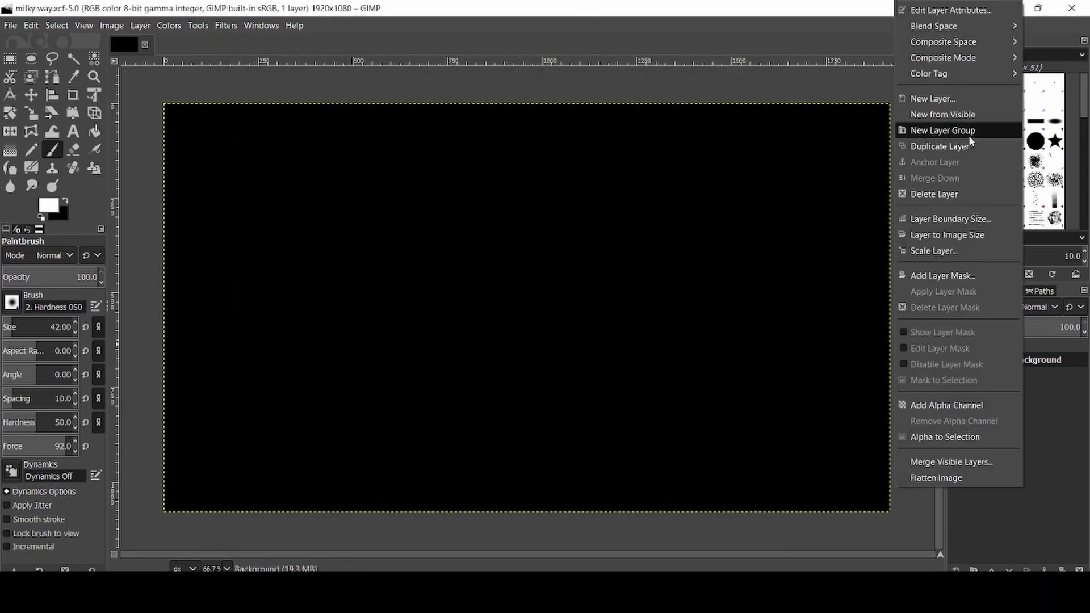
click(963, 101)
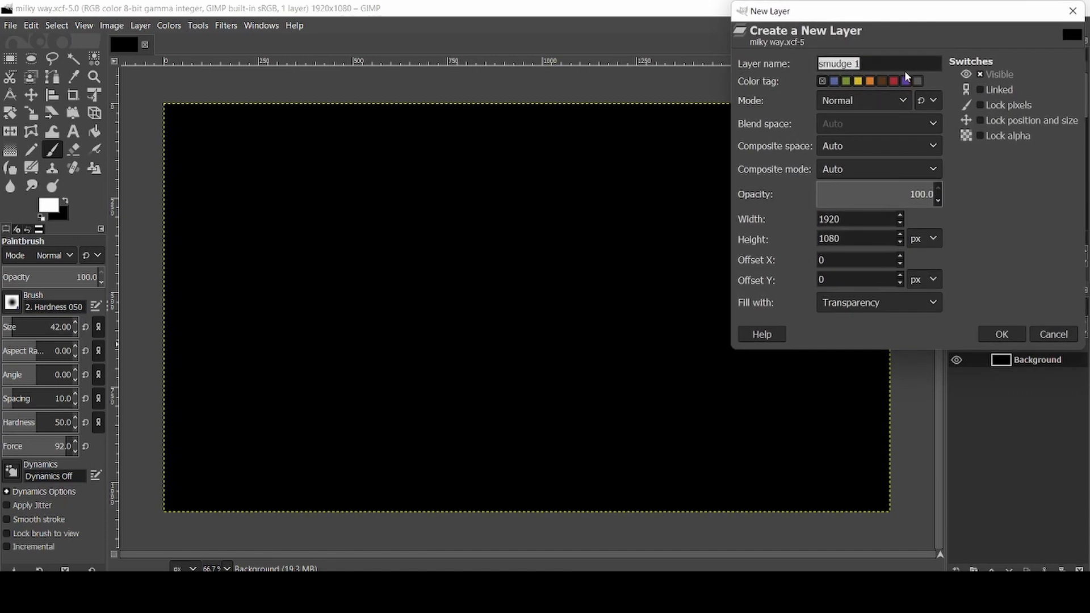
text(1)
click(1002, 334)
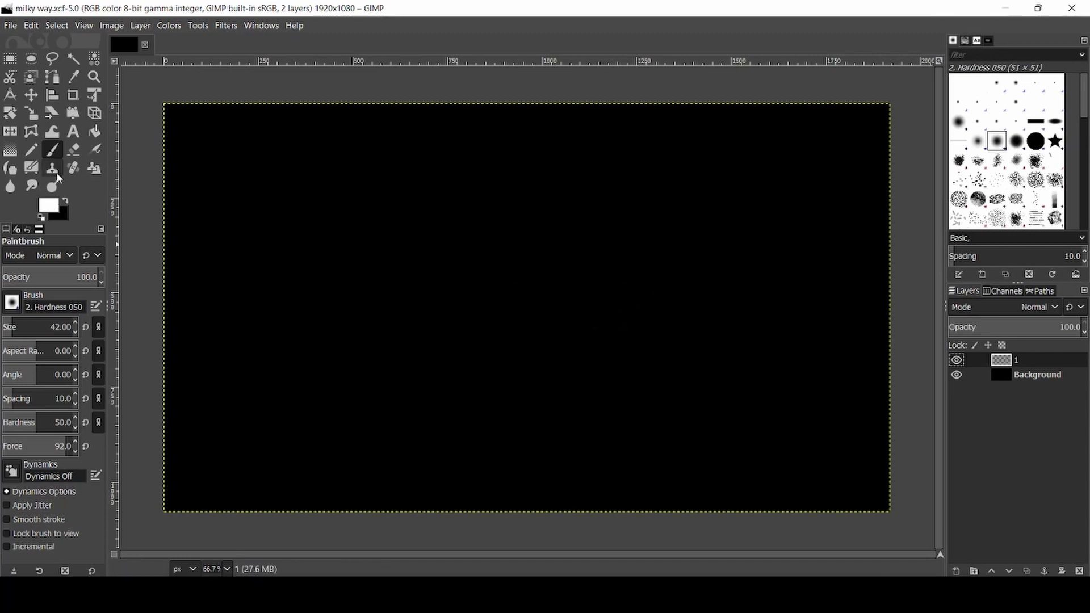
Step: Choose the soft round Untitled #7 brush for the Paintbrush and set its size to 47
click(11, 303)
scroll(99, 344, down, 3)
scroll(99, 338, up, 3)
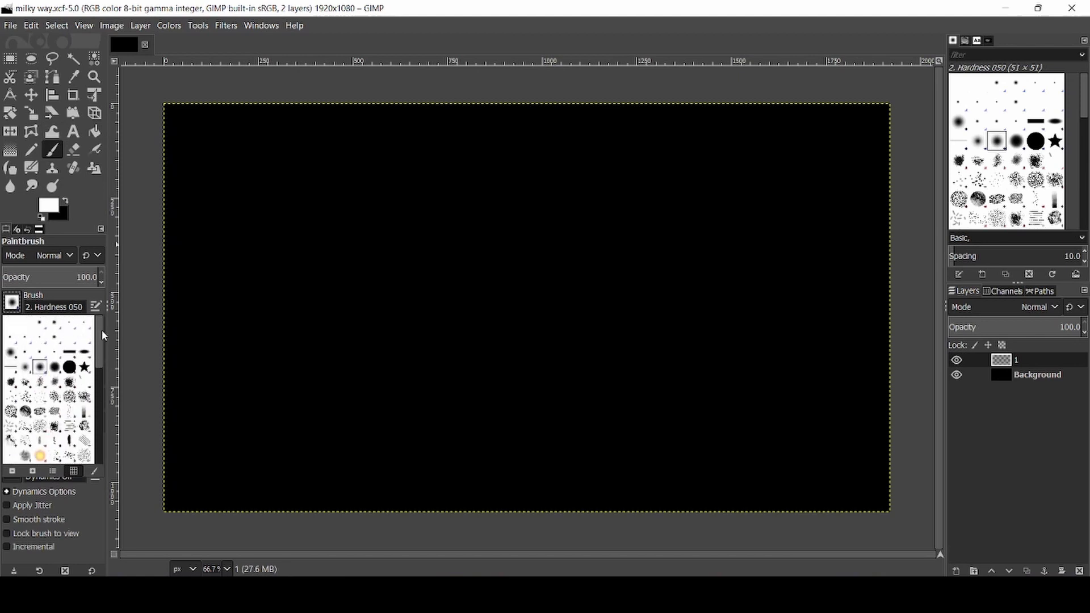
mouse_move(97, 368)
mouse_down()
mouse_move(97, 431)
mouse_move(103, 344)
mouse_up()
double_click(10, 353)
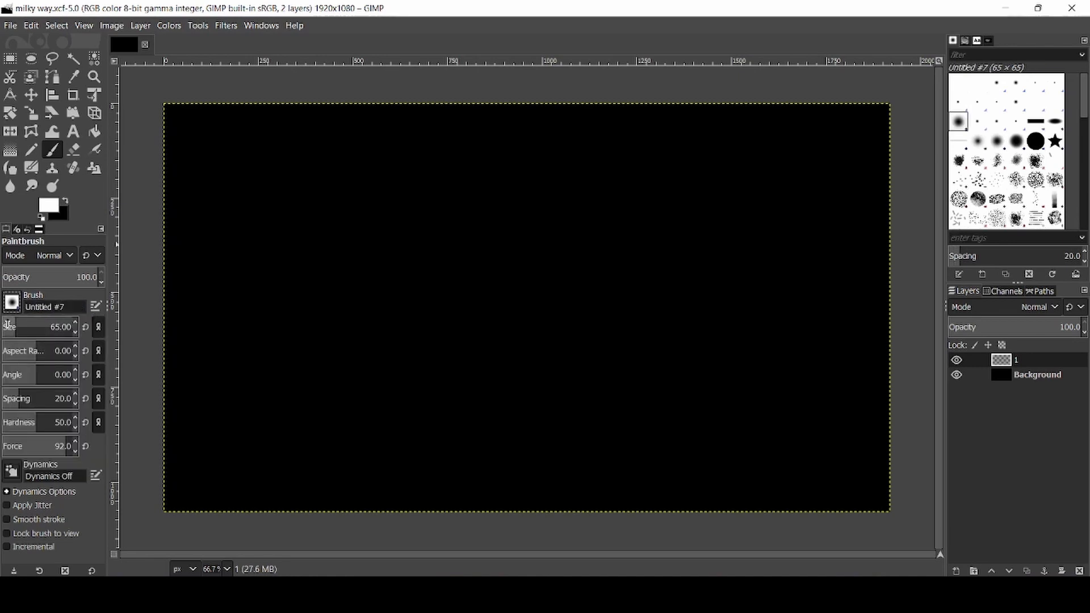
drag(11, 328, 44, 321)
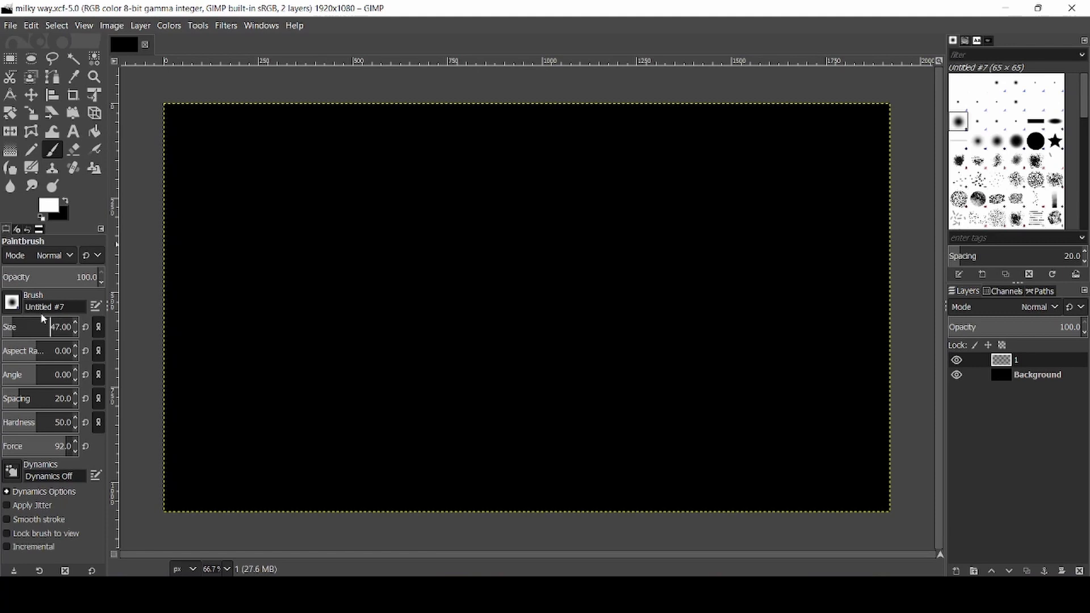
Step: Change the foreground color to bright cyan (0ff9ff)
click(46, 208)
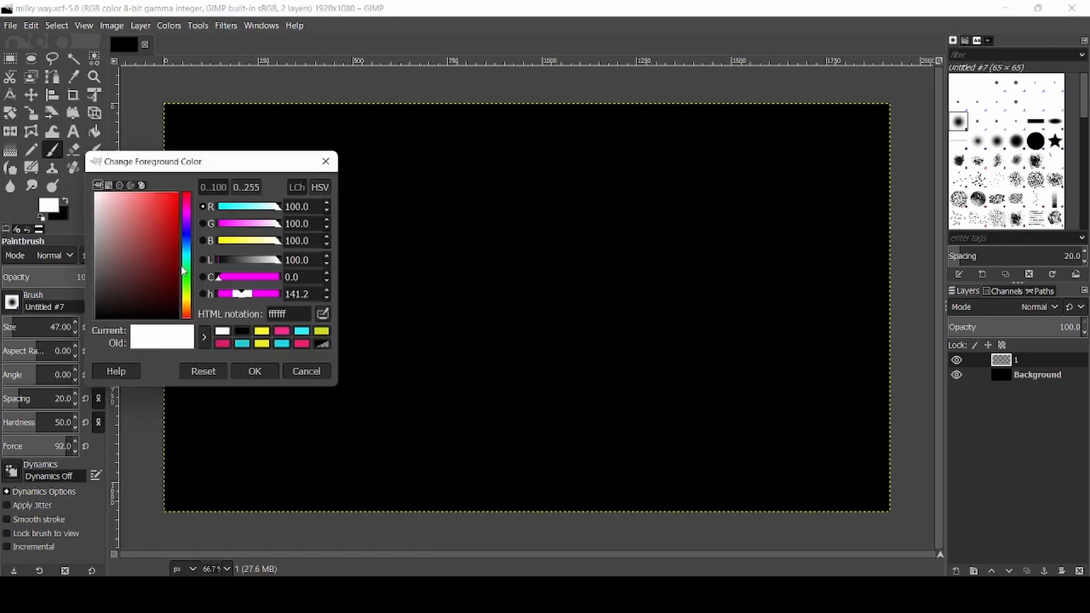
drag(188, 264, 188, 260)
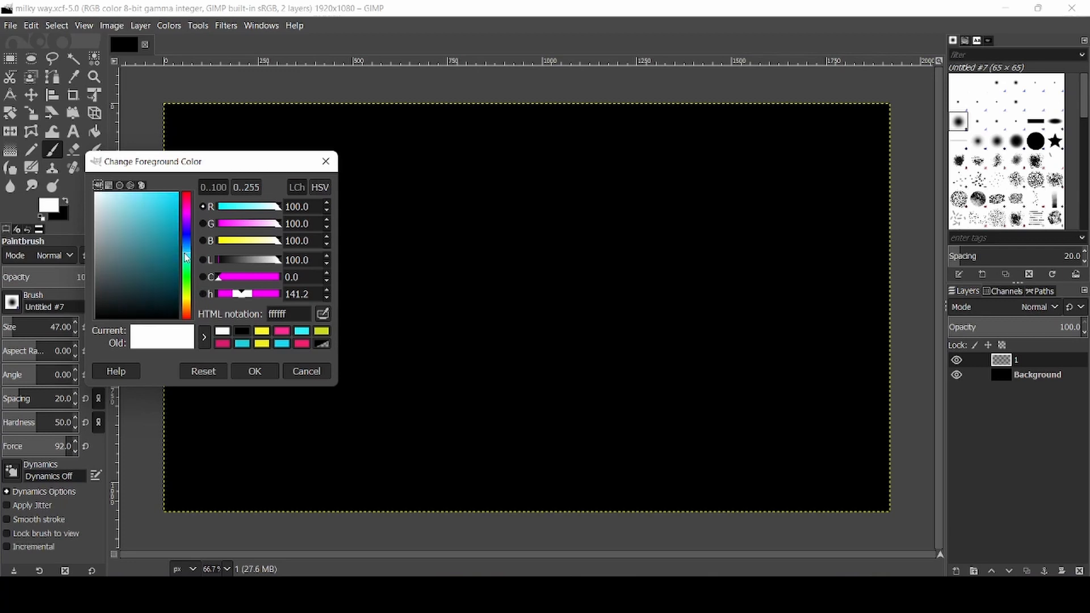
drag(169, 200, 175, 193)
click(258, 371)
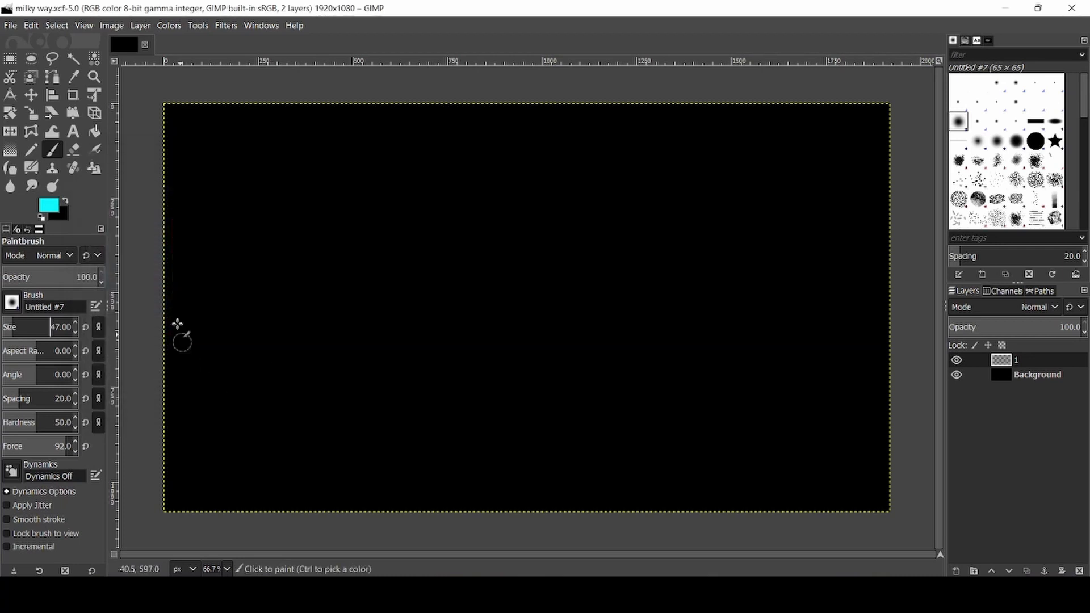
Step: Paint many short, scattered cyan strokes on layer 1, forming a broad horizontal band across the middle of the canvas
click(234, 286)
drag(234, 285, 273, 292)
mouse_move(275, 255)
mouse_down()
mouse_move(318, 263)
mouse_move(375, 247)
mouse_up()
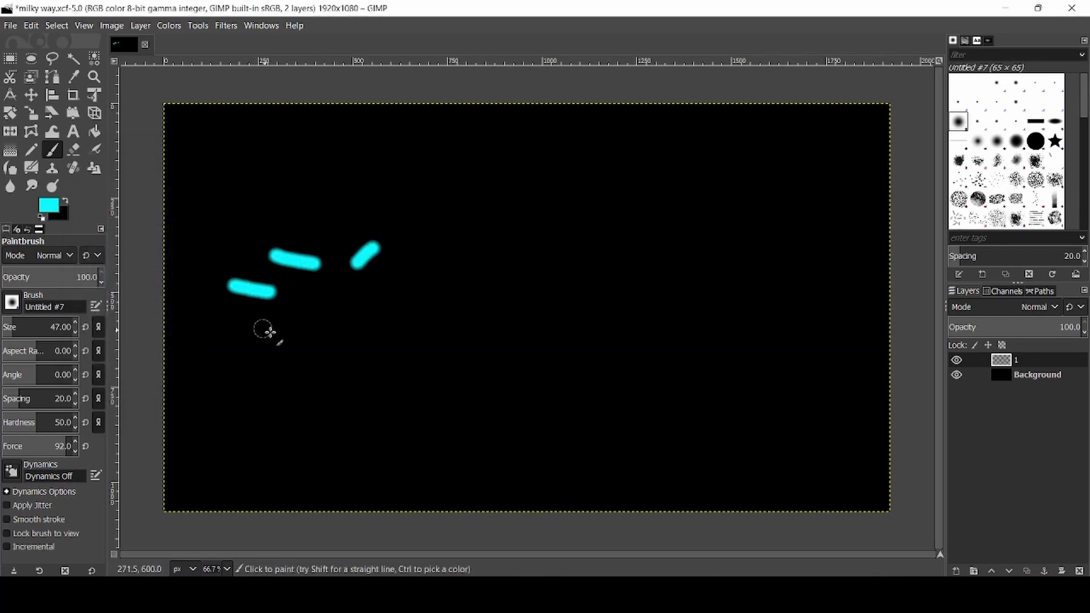
drag(267, 329, 300, 334)
mouse_move(353, 360)
mouse_down()
mouse_move(323, 369)
mouse_move(329, 385)
mouse_up()
drag(445, 360, 419, 367)
drag(346, 312, 495, 299)
drag(419, 339, 495, 337)
drag(593, 334, 544, 360)
drag(393, 389, 468, 398)
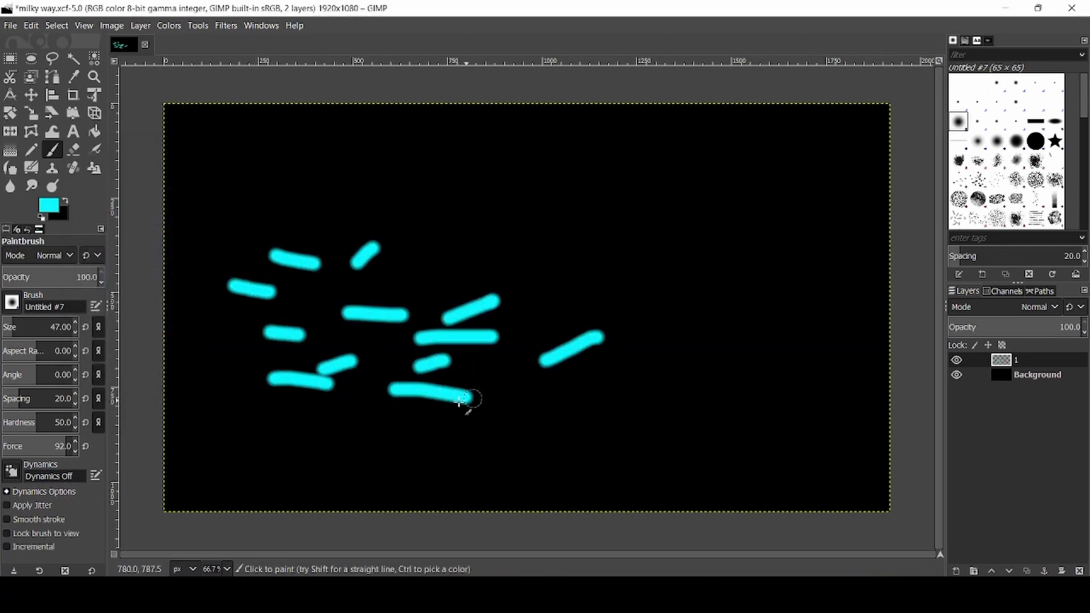
drag(393, 410, 512, 414)
drag(626, 349, 575, 374)
drag(590, 332, 653, 312)
drag(641, 288, 591, 286)
drag(457, 266, 525, 266)
drag(368, 213, 484, 218)
mouse_move(352, 238)
mouse_down()
mouse_move(336, 214)
mouse_move(346, 194)
mouse_up()
drag(267, 241, 222, 245)
drag(230, 357, 298, 376)
drag(266, 419, 334, 420)
drag(389, 436, 556, 424)
mouse_move(701, 391)
mouse_down()
mouse_move(718, 373)
mouse_move(610, 408)
mouse_up()
drag(505, 329, 562, 324)
mouse_move(527, 269)
mouse_down()
mouse_move(410, 202)
mouse_move(537, 194)
mouse_up()
drag(593, 203, 613, 206)
drag(738, 231, 677, 260)
drag(760, 298, 640, 357)
drag(451, 274, 389, 254)
mouse_move(359, 321)
mouse_down()
mouse_move(379, 351)
mouse_move(359, 380)
mouse_up()
mouse_move(306, 301)
mouse_down()
mouse_move(358, 382)
mouse_move(375, 253)
mouse_up()
drag(479, 259, 506, 252)
drag(542, 313, 466, 397)
drag(565, 360, 500, 405)
drag(596, 386, 531, 425)
drag(604, 258, 647, 281)
drag(675, 232, 716, 230)
drag(681, 173, 735, 189)
drag(624, 152, 670, 170)
drag(545, 167, 642, 195)
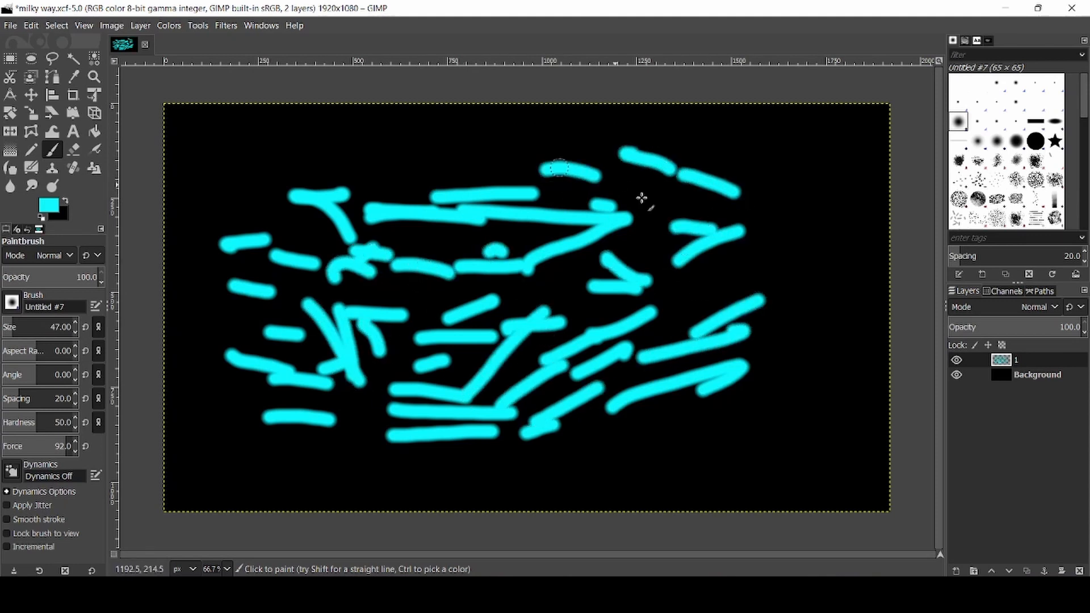
drag(738, 276, 760, 301)
Step: Change the foreground color to the recently used pink (ff2c92)
click(48, 206)
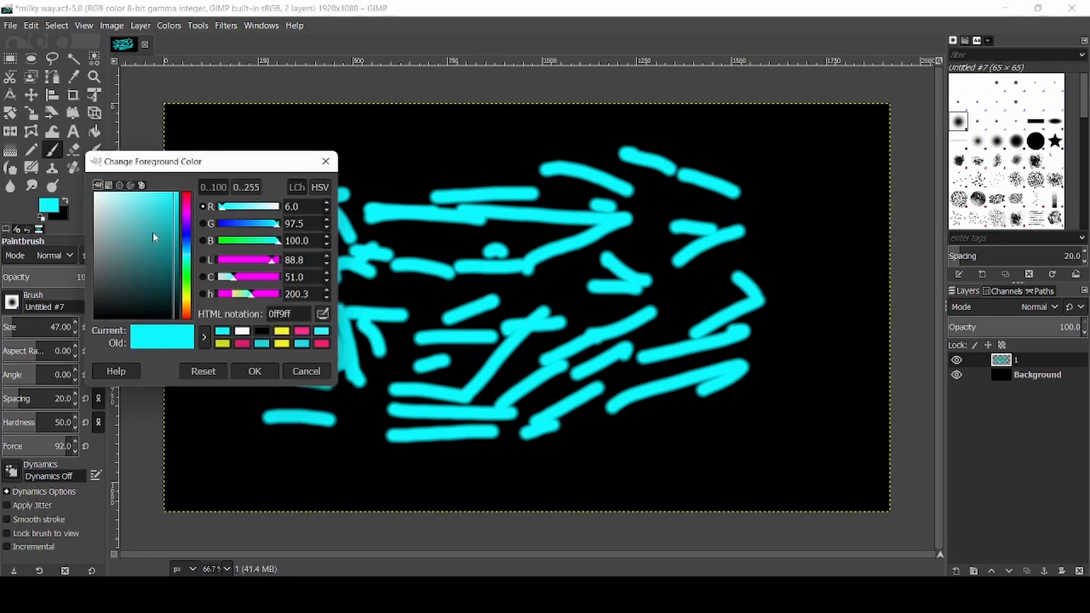
click(186, 231)
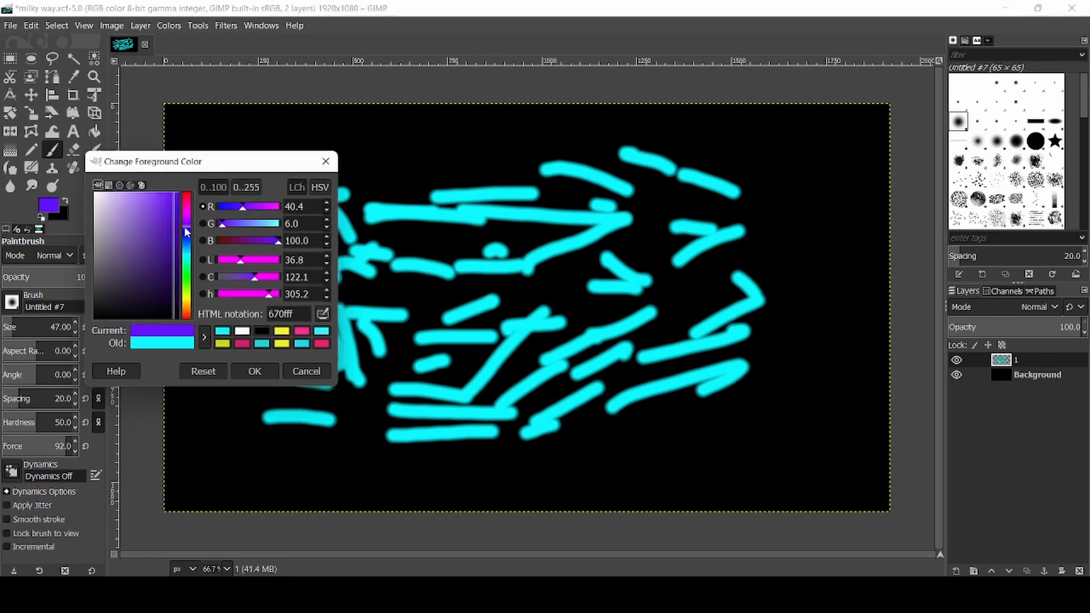
click(301, 332)
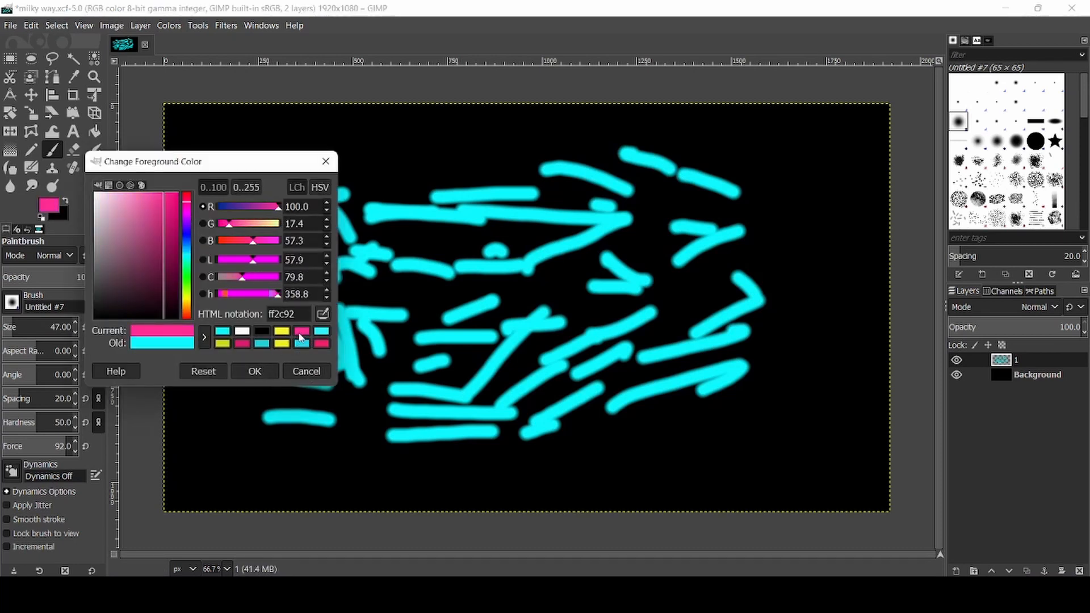
click(267, 375)
Step: Paint scattered pink strokes between and over the cyan ones across the whole band
drag(341, 292, 309, 288)
drag(293, 295, 249, 281)
drag(270, 338, 325, 353)
drag(321, 382, 370, 388)
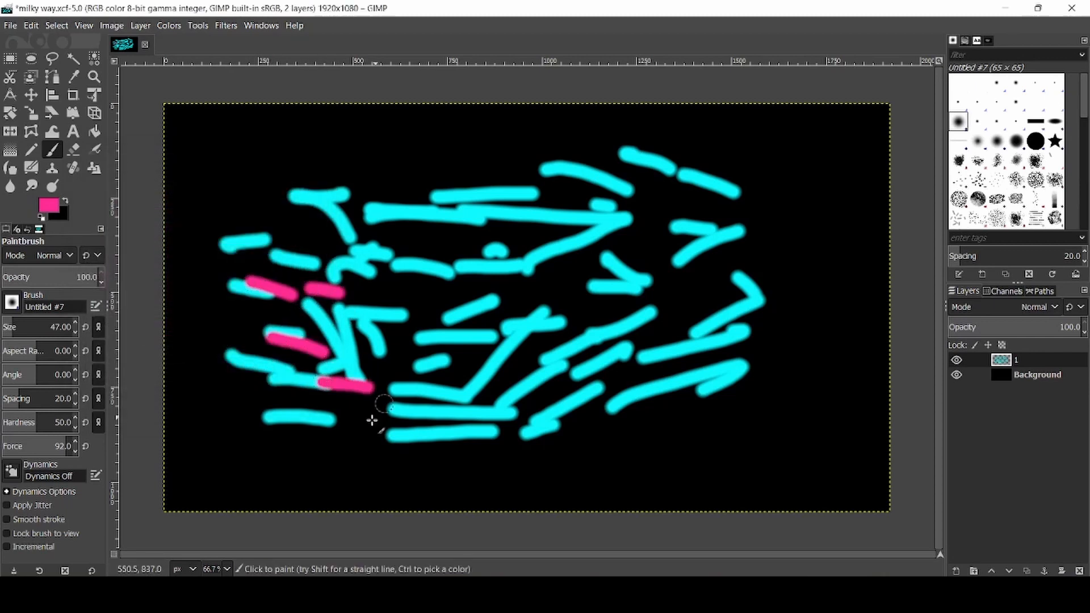
drag(358, 432, 397, 424)
drag(453, 388, 527, 383)
drag(401, 343, 406, 301)
drag(362, 254, 387, 248)
drag(341, 215, 409, 212)
mouse_move(491, 198)
mouse_down()
mouse_move(444, 245)
mouse_move(485, 250)
mouse_up()
drag(344, 309, 480, 295)
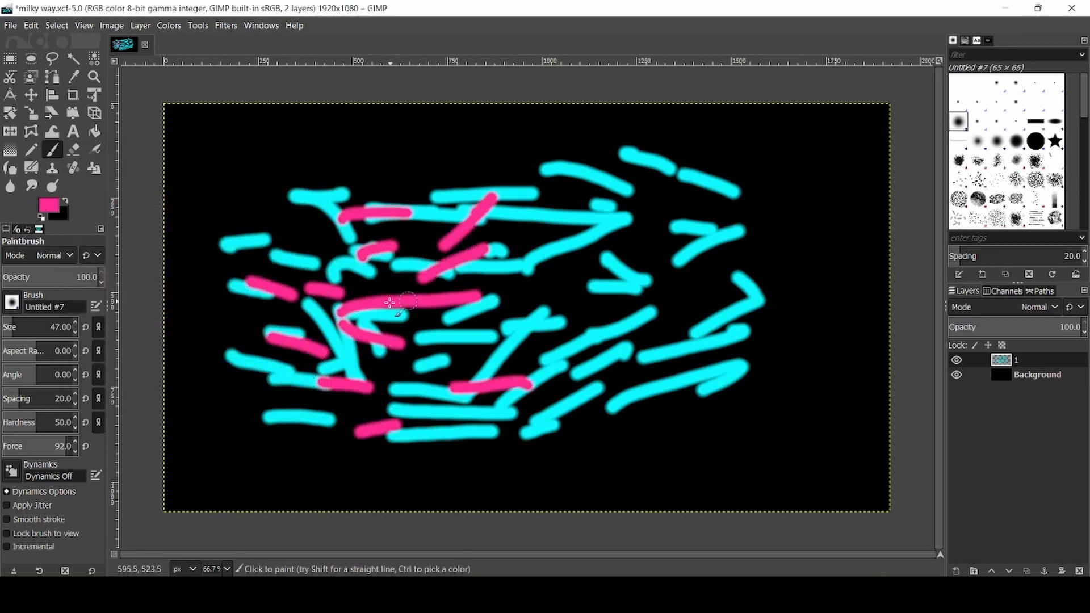
drag(408, 306, 494, 315)
mouse_move(536, 355)
mouse_down()
mouse_move(570, 303)
mouse_move(620, 307)
mouse_up()
mouse_move(562, 392)
mouse_down()
mouse_move(631, 339)
mouse_move(514, 409)
mouse_up()
mouse_move(482, 307)
mouse_down()
mouse_move(559, 296)
mouse_move(636, 230)
mouse_up()
mouse_move(499, 273)
mouse_down()
mouse_move(554, 242)
mouse_move(584, 250)
mouse_up()
mouse_move(670, 264)
mouse_down()
mouse_move(681, 312)
mouse_move(664, 360)
mouse_up()
drag(684, 383, 638, 415)
drag(535, 427, 666, 421)
drag(717, 366, 723, 380)
drag(772, 329, 695, 419)
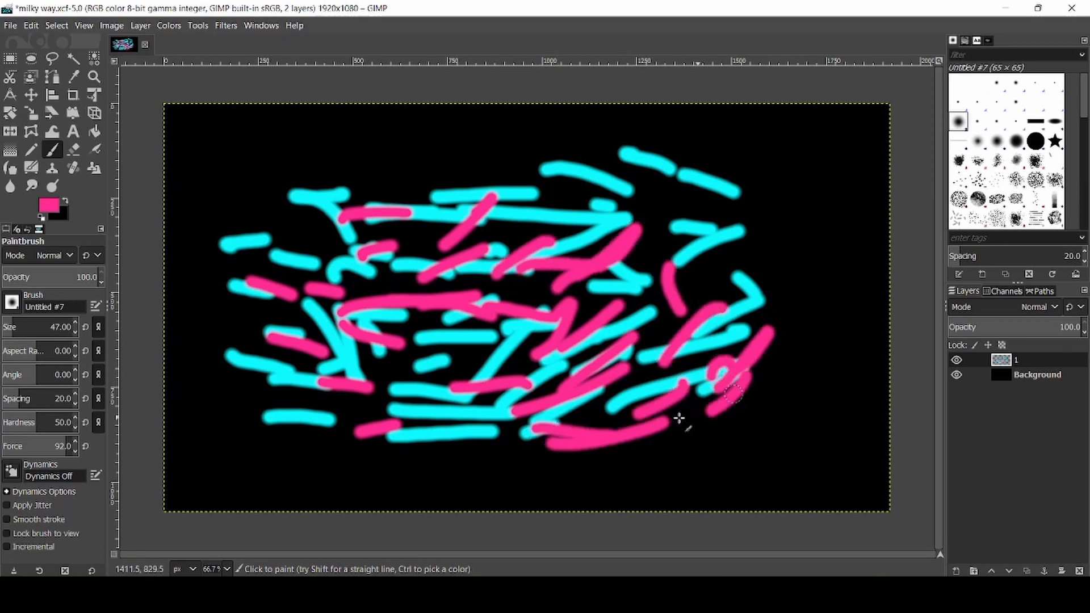
drag(721, 259, 673, 264)
drag(686, 237, 626, 267)
Step: Paint a few short strokes in the recently used yellow along the horizontal center of the band
click(50, 208)
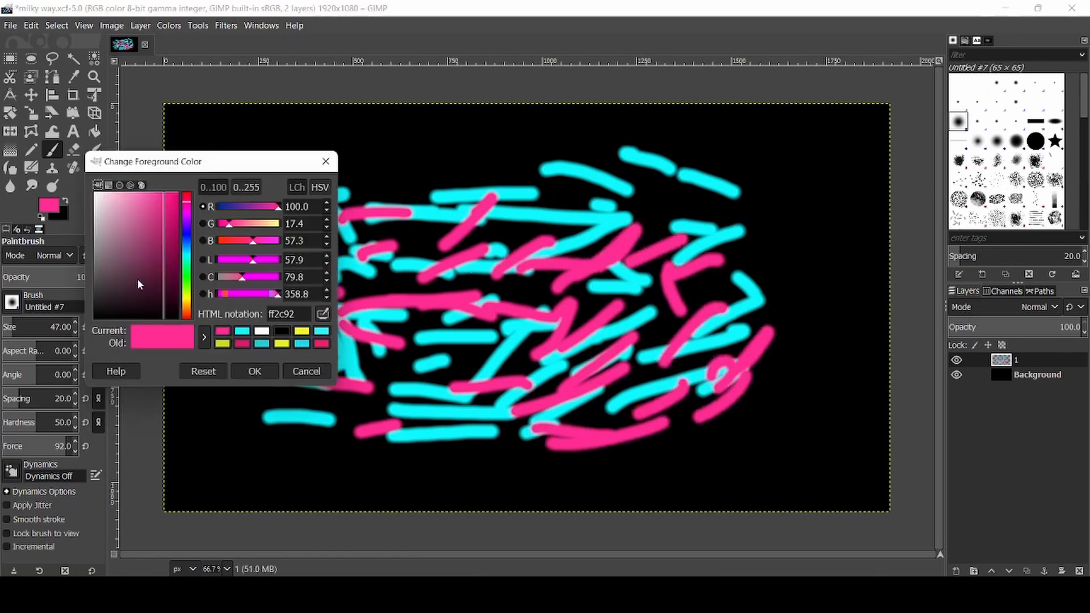
click(282, 344)
click(255, 372)
mouse_move(421, 311)
mouse_down()
mouse_move(352, 340)
mouse_move(420, 340)
mouse_up()
click(519, 321)
click(573, 323)
drag(449, 320, 483, 314)
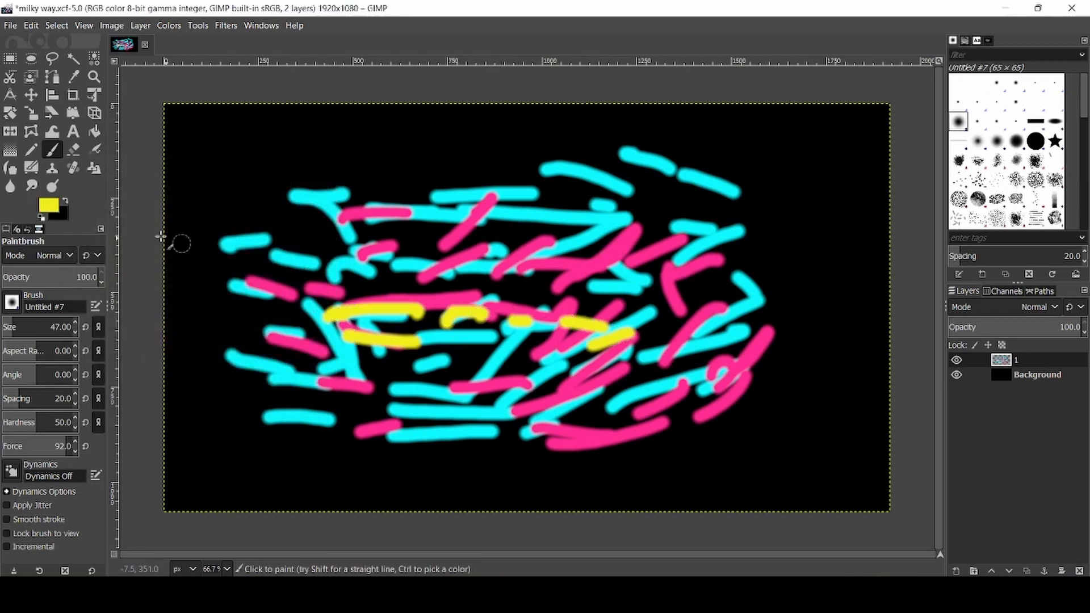
Step: Paint white (ffffff) highlight strokes over and around the yellow center of the band, and save the image
click(48, 205)
click(282, 331)
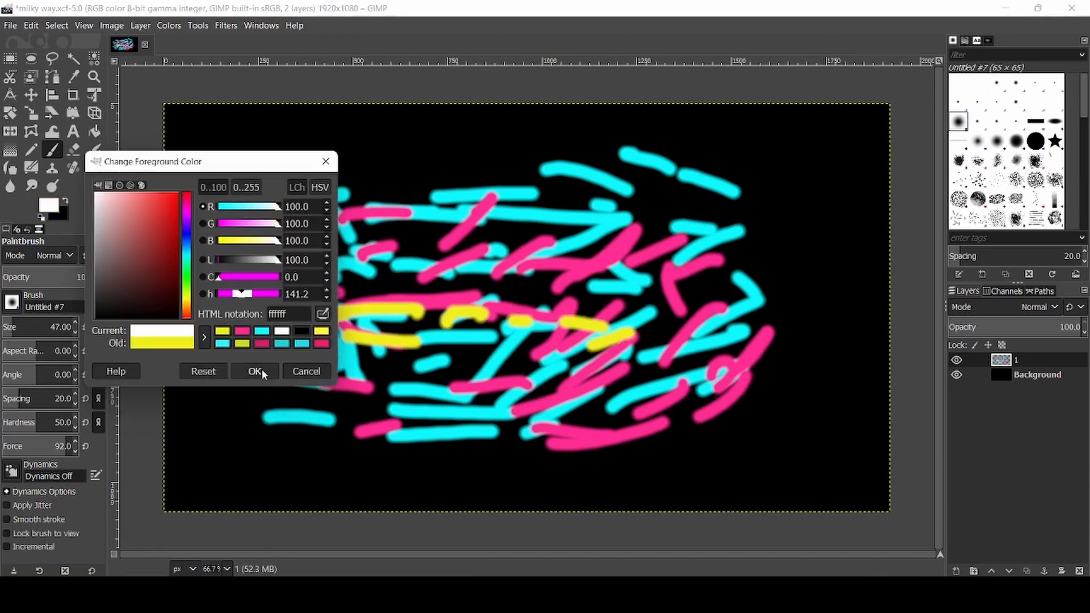
click(254, 371)
drag(423, 314, 454, 311)
drag(340, 322, 460, 331)
drag(477, 328, 659, 312)
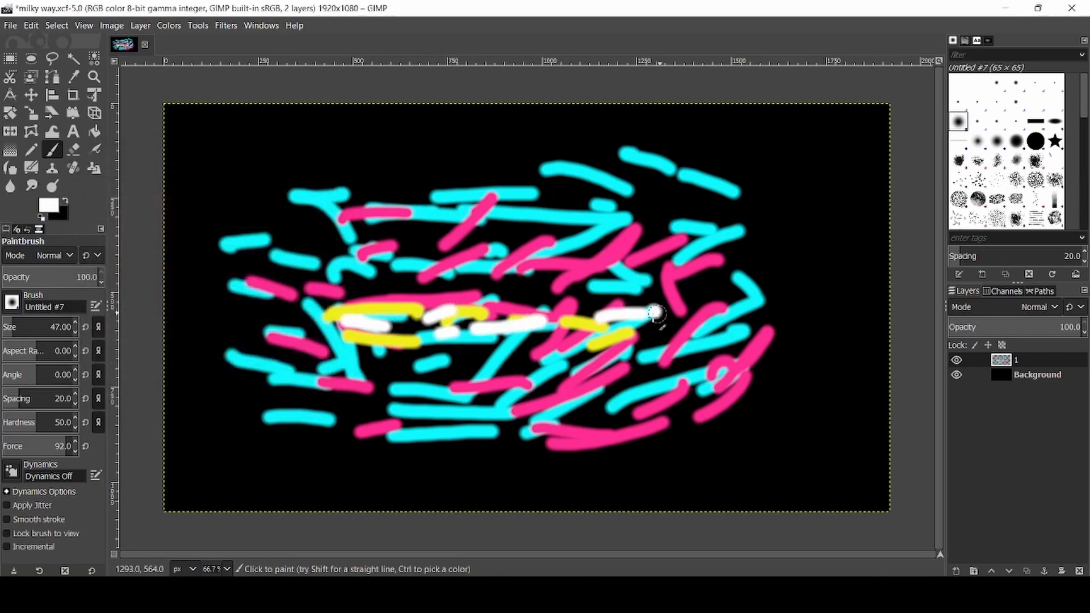
drag(423, 325, 446, 326)
drag(494, 321, 542, 332)
drag(499, 287, 544, 286)
drag(564, 287, 602, 287)
drag(552, 327, 613, 298)
key(ctrl+s)
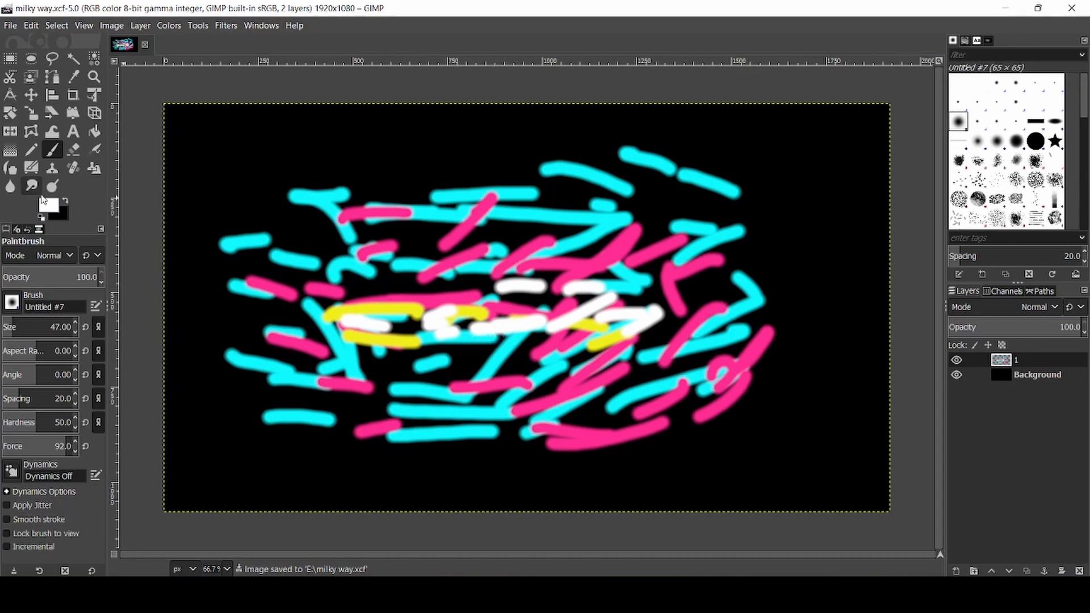
Step: Smudge the cyan and pink strokes at the band's left end, enlarging the Smudge brush size to 153 partway through
click(35, 191)
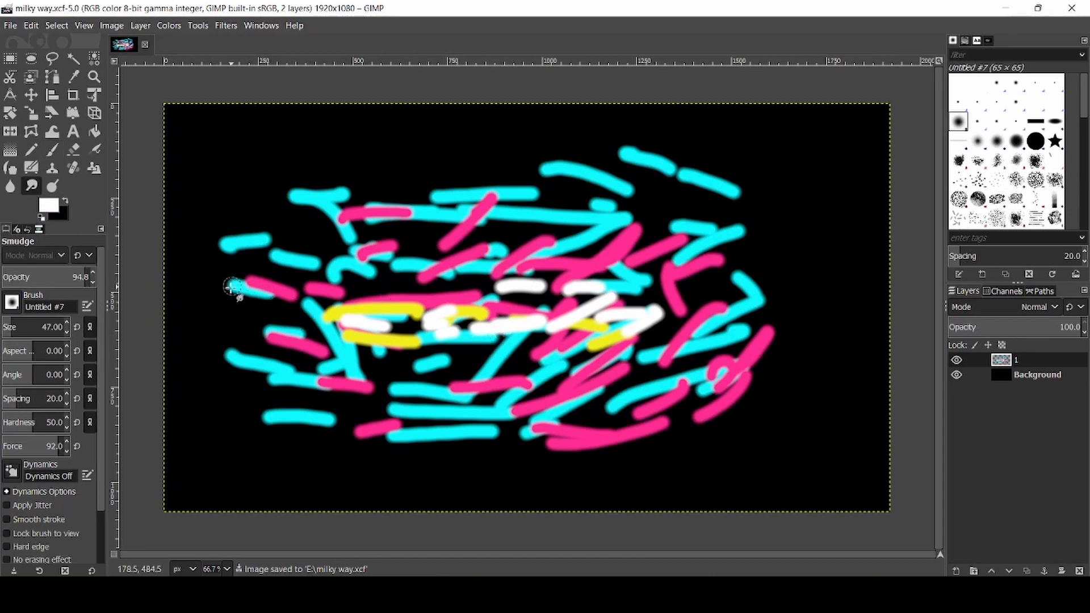
drag(304, 298, 172, 277)
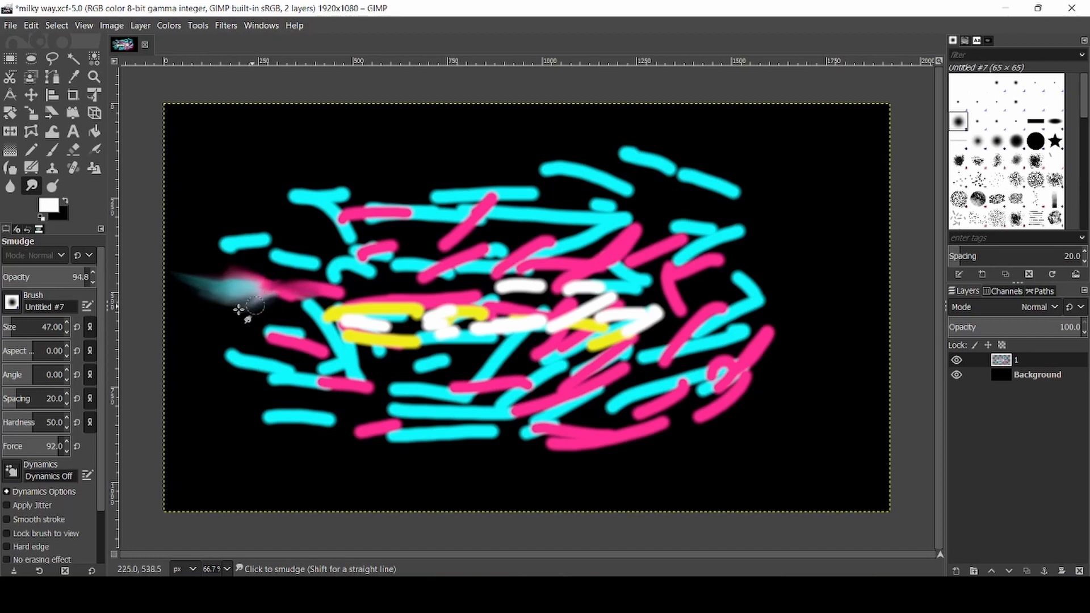
key(bracketright)
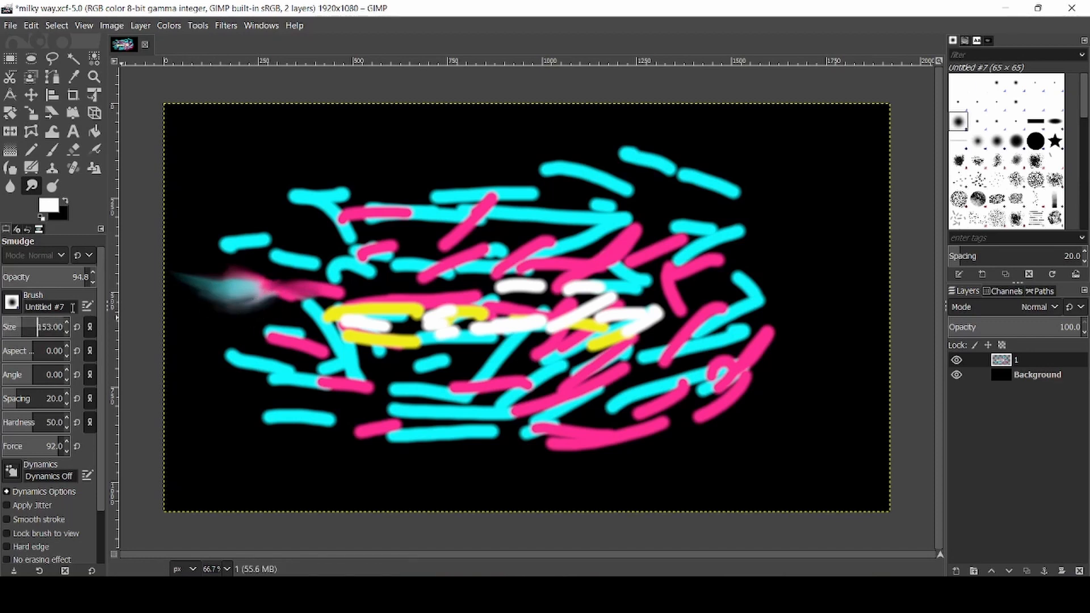
mouse_move(238, 298)
mouse_down()
mouse_move(221, 312)
mouse_move(267, 319)
mouse_move(283, 309)
mouse_move(272, 335)
mouse_move(246, 321)
mouse_up()
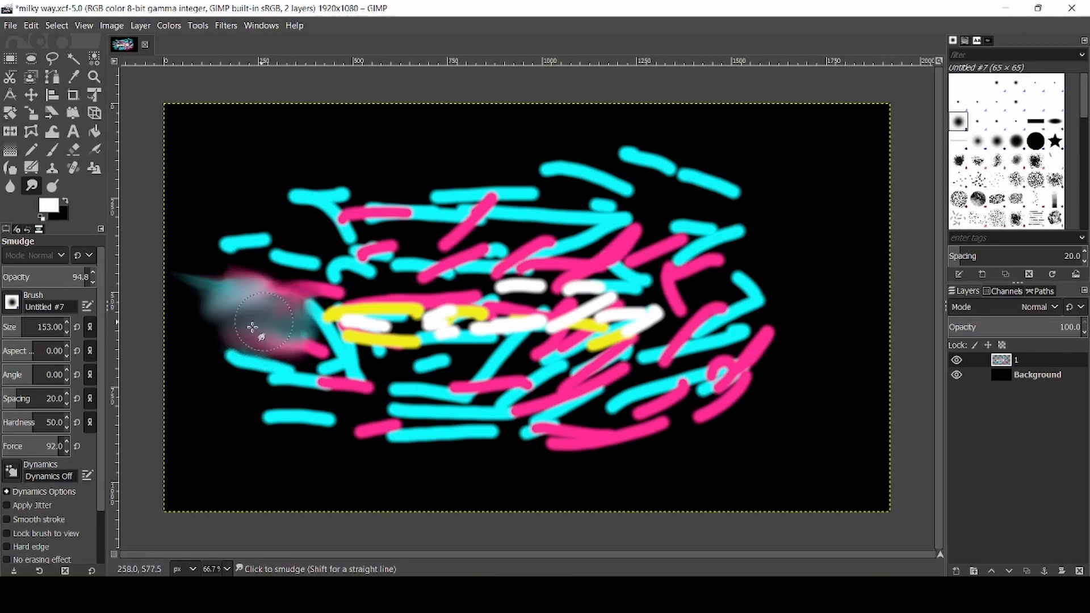
Step: Set the Smudge brush size to 39 and blend the colored strokes across the band
click(11, 327)
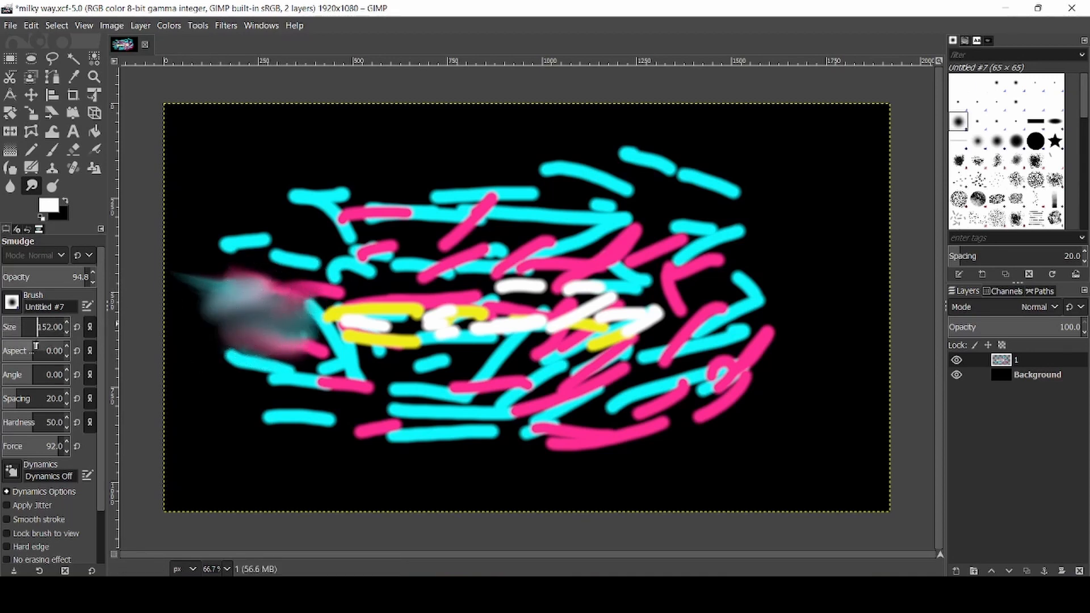
click(15, 327)
click(16, 330)
click(16, 329)
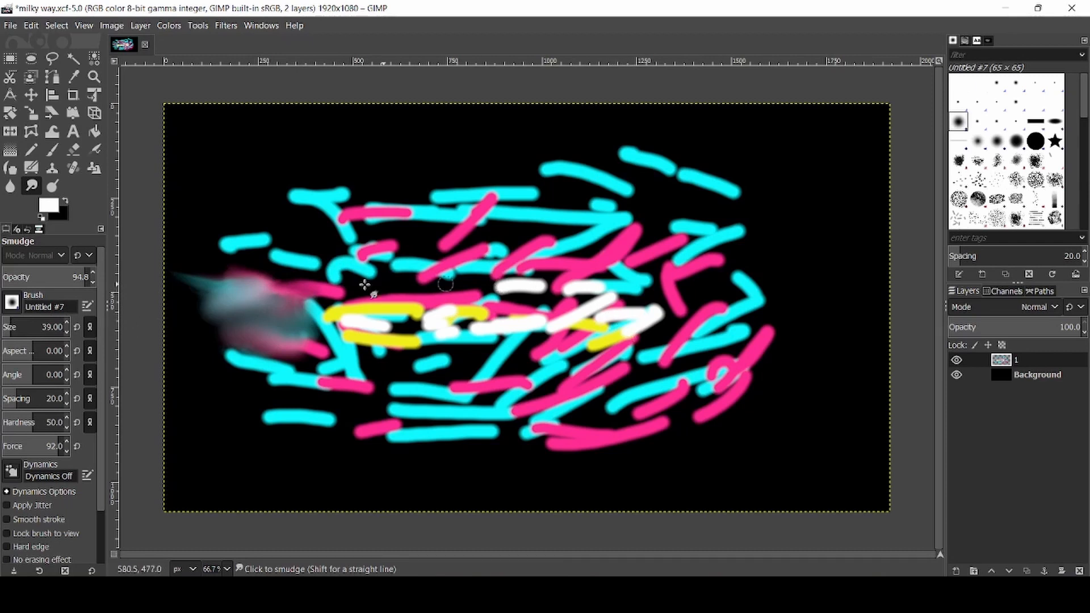
mouse_move(202, 233)
mouse_down()
mouse_move(301, 329)
mouse_move(228, 421)
mouse_move(365, 418)
mouse_move(324, 228)
mouse_move(397, 249)
mouse_move(207, 418)
mouse_move(443, 318)
mouse_move(381, 391)
mouse_move(494, 324)
mouse_move(448, 227)
mouse_move(511, 312)
mouse_move(491, 439)
mouse_move(567, 295)
mouse_move(710, 369)
mouse_up()
Step: Switch the Smudge brush to 2. Hardness 025 at size 24 and blend the strokes along the band's upper part
click(12, 301)
click(35, 340)
mouse_move(397, 170)
mouse_down()
mouse_move(239, 329)
mouse_move(442, 450)
mouse_move(681, 304)
mouse_move(573, 238)
mouse_up()
click(11, 301)
click(34, 341)
mouse_move(511, 187)
mouse_down()
mouse_move(577, 227)
mouse_move(506, 179)
mouse_move(628, 244)
mouse_move(721, 196)
mouse_move(659, 227)
mouse_up()
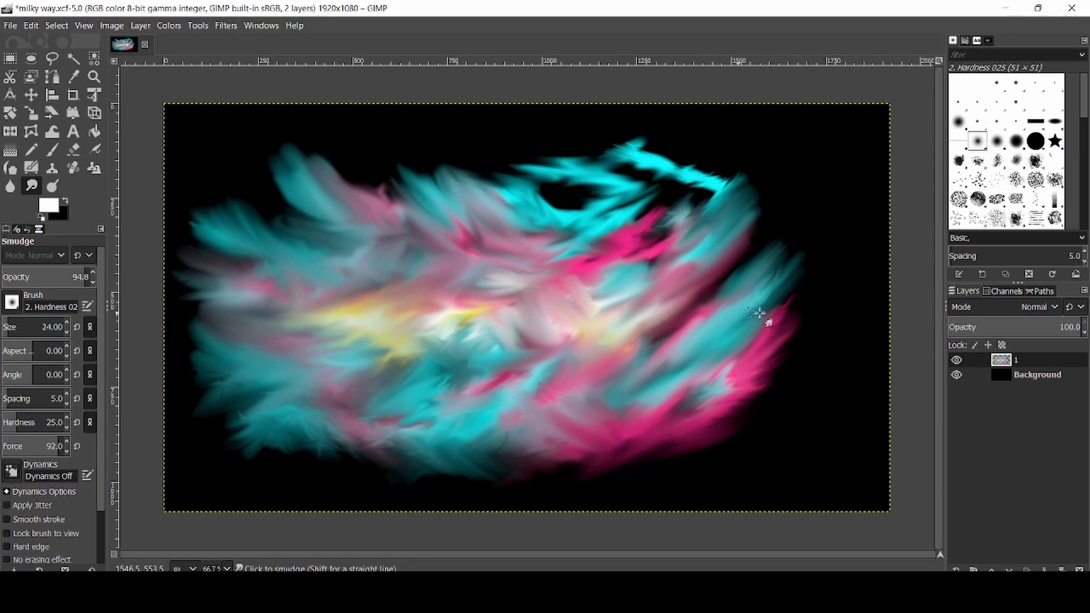
Step: Add a transparent 1920 × 1080 px layer named 2 above layer 1 and save the image
right_click(1059, 368)
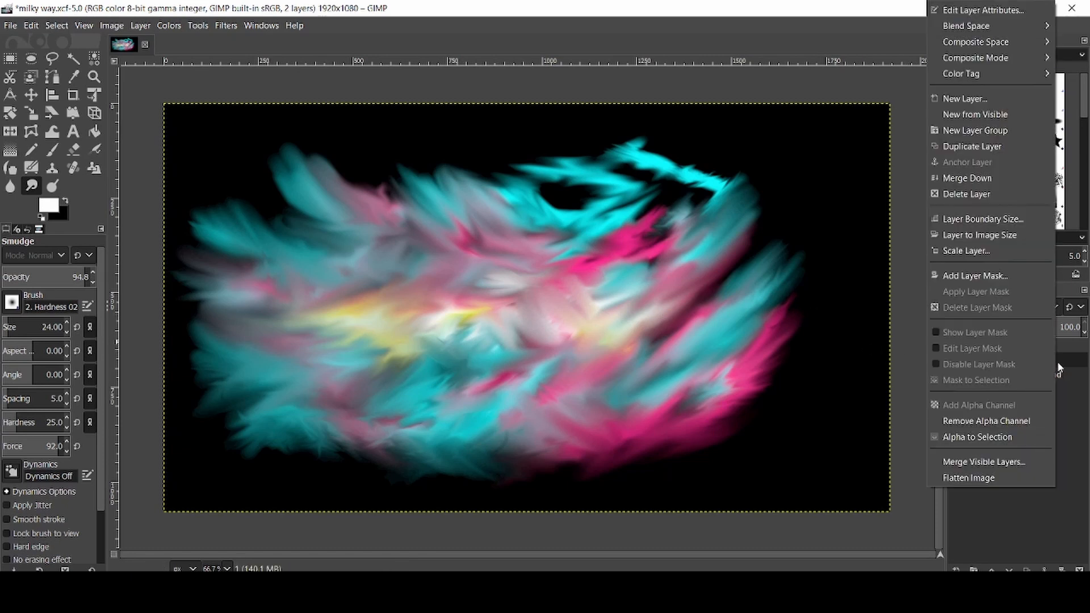
click(971, 99)
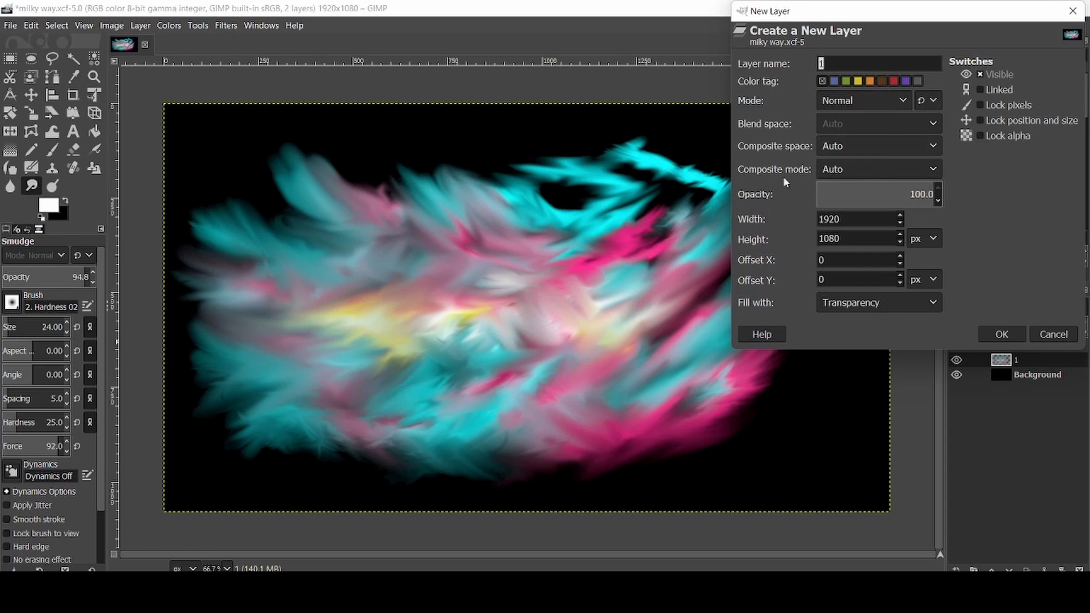
click(1001, 335)
key(ctrl+s)
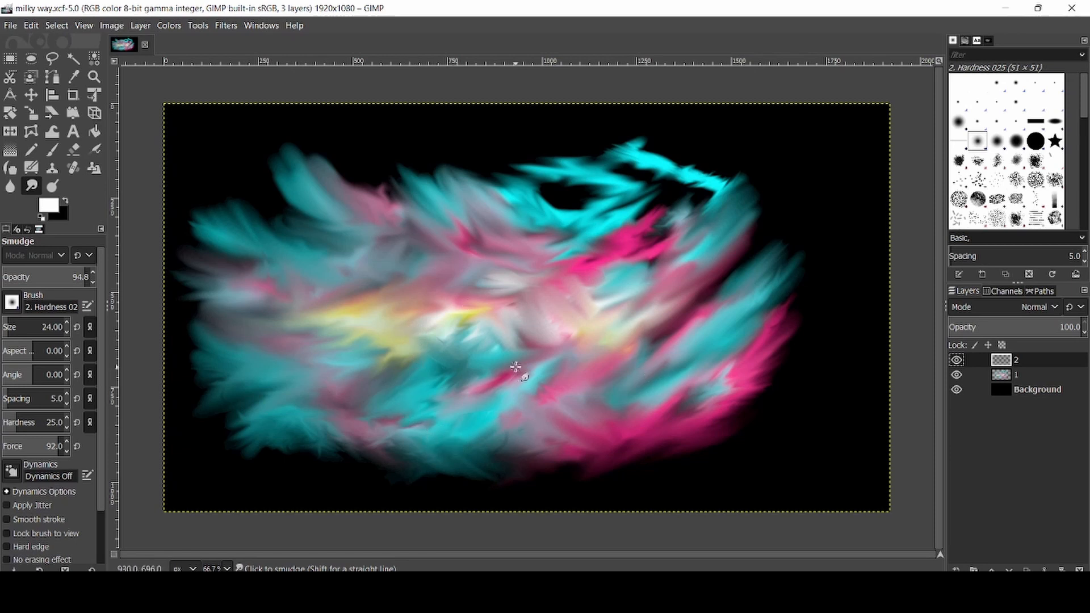
Step: Set up the Paintbrush with black as foreground color and the brush 2. Hardness 025 at size 26
click(54, 152)
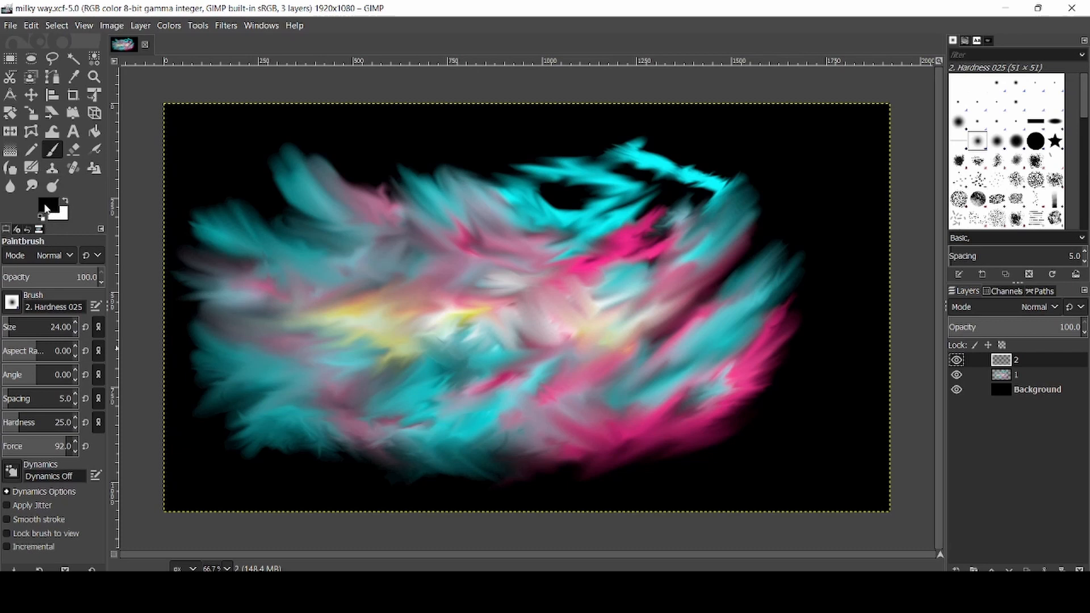
click(11, 302)
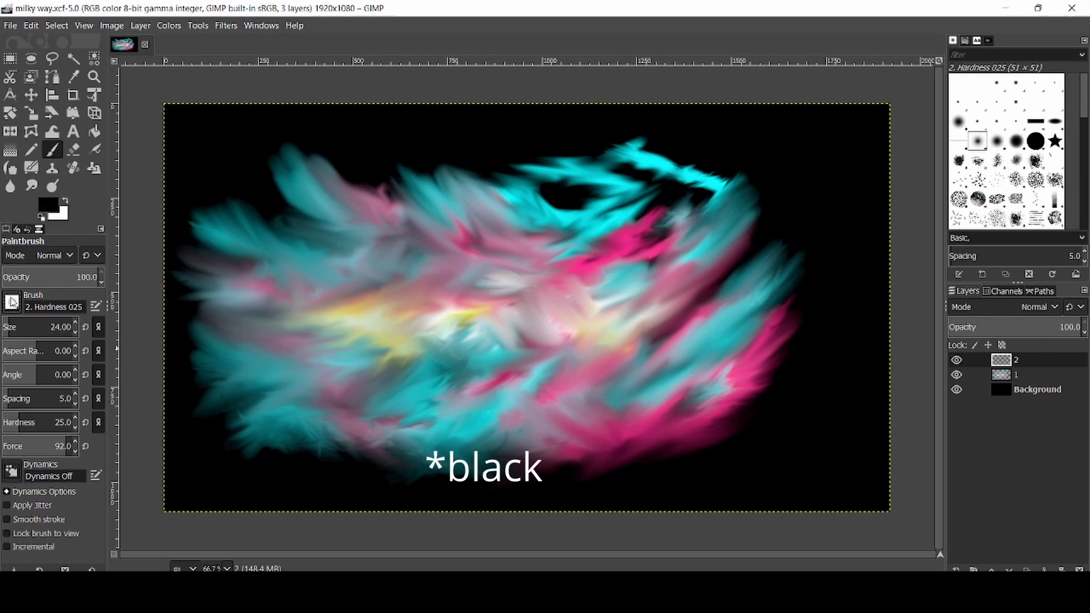
click(17, 356)
click(12, 302)
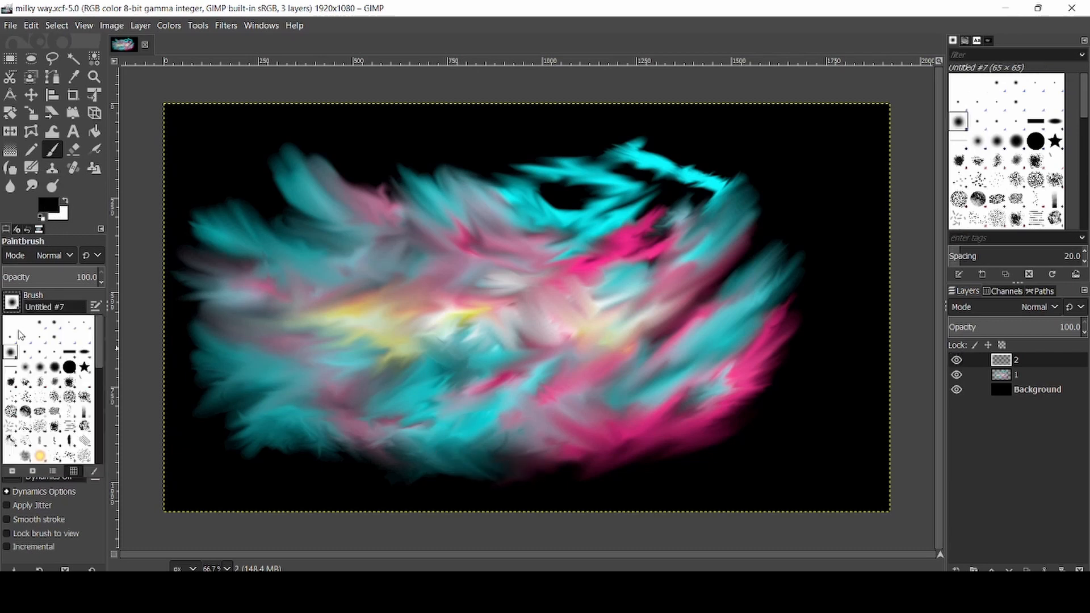
click(12, 353)
click(11, 302)
click(25, 353)
click(12, 302)
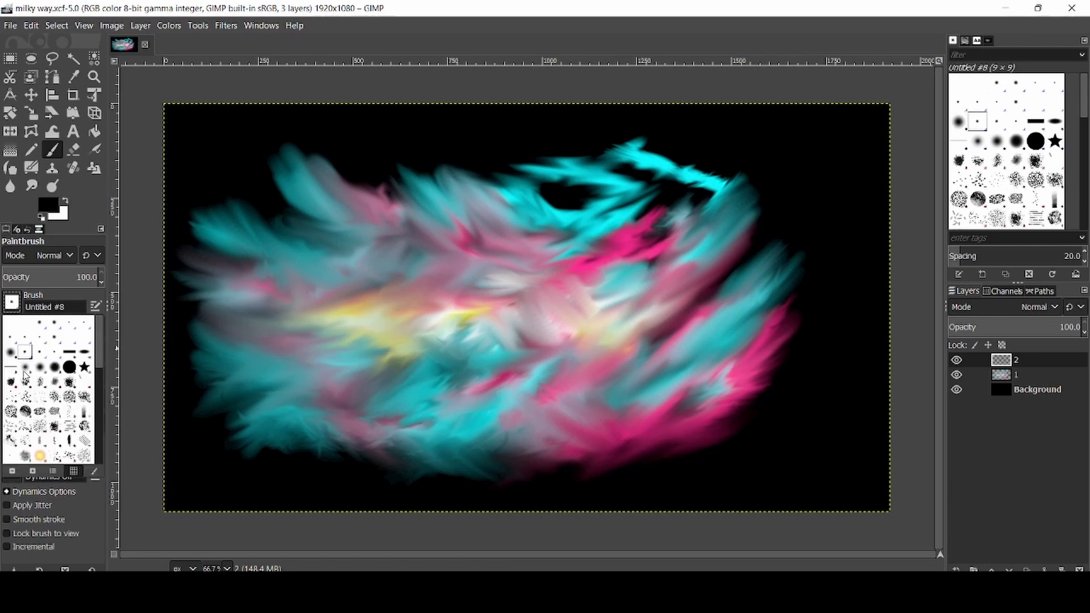
click(25, 369)
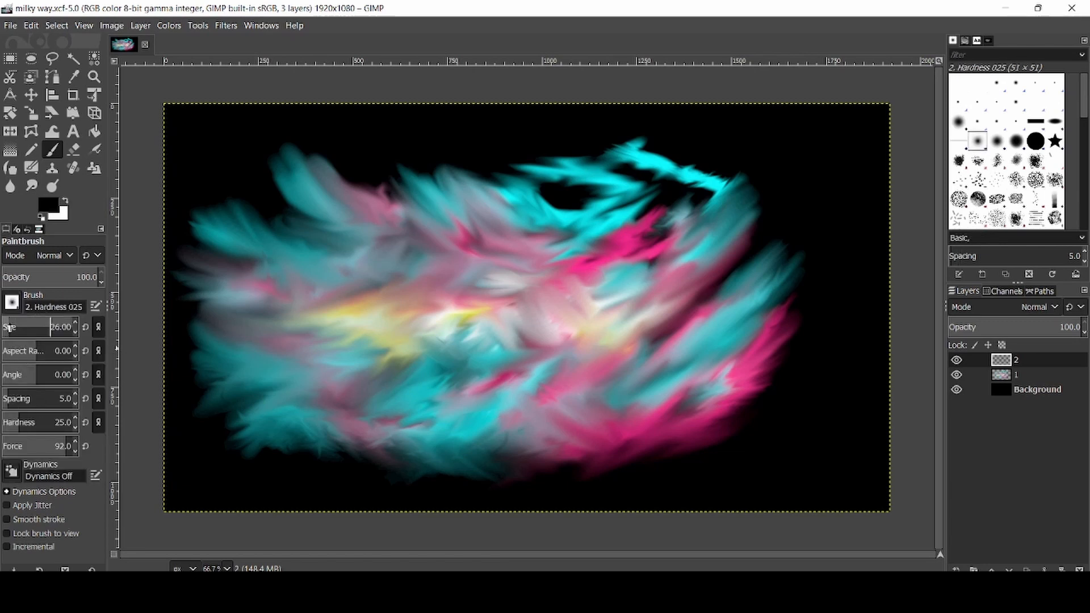
Step: Paint short, scattered black strokes on layer 2 around the edges and through the interior of the colored band
drag(210, 407, 245, 395)
drag(248, 437, 259, 422)
drag(267, 449, 278, 436)
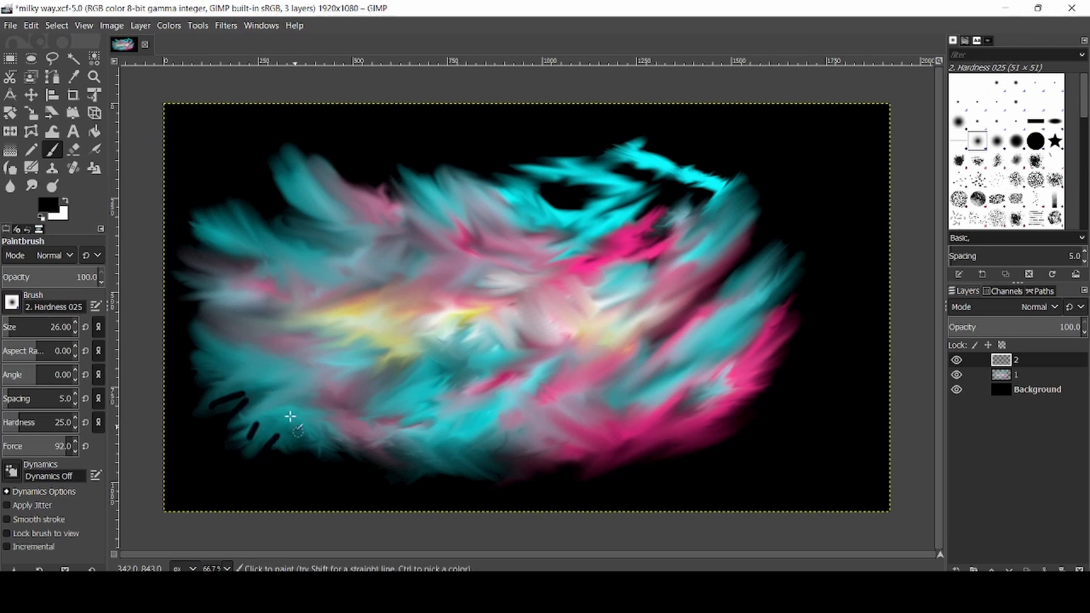
mouse_move(215, 209)
mouse_down()
mouse_move(243, 233)
mouse_move(232, 266)
mouse_up()
drag(275, 174, 292, 202)
mouse_move(329, 165)
mouse_down()
mouse_move(346, 196)
mouse_move(329, 231)
mouse_up()
drag(550, 239, 528, 246)
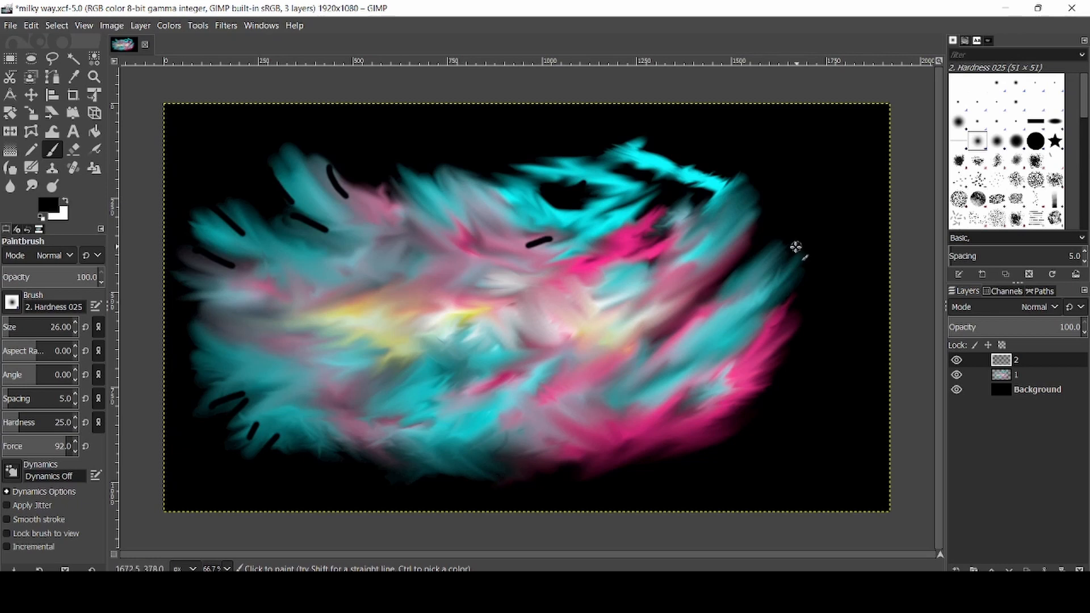
drag(787, 256, 738, 282)
drag(783, 343, 737, 361)
mouse_move(738, 399)
mouse_down()
mouse_move(693, 403)
mouse_move(640, 430)
mouse_up()
drag(579, 460, 542, 442)
mouse_move(497, 441)
mouse_down()
mouse_move(485, 427)
mouse_move(412, 428)
mouse_up()
drag(353, 339, 296, 360)
drag(520, 373, 482, 376)
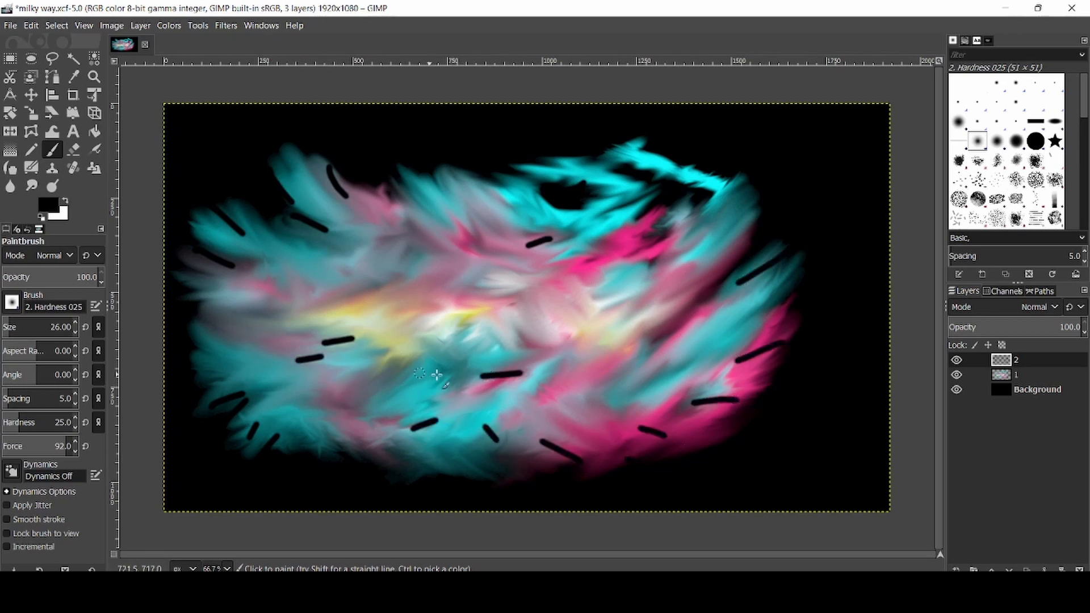
drag(633, 300, 603, 314)
drag(401, 250, 300, 279)
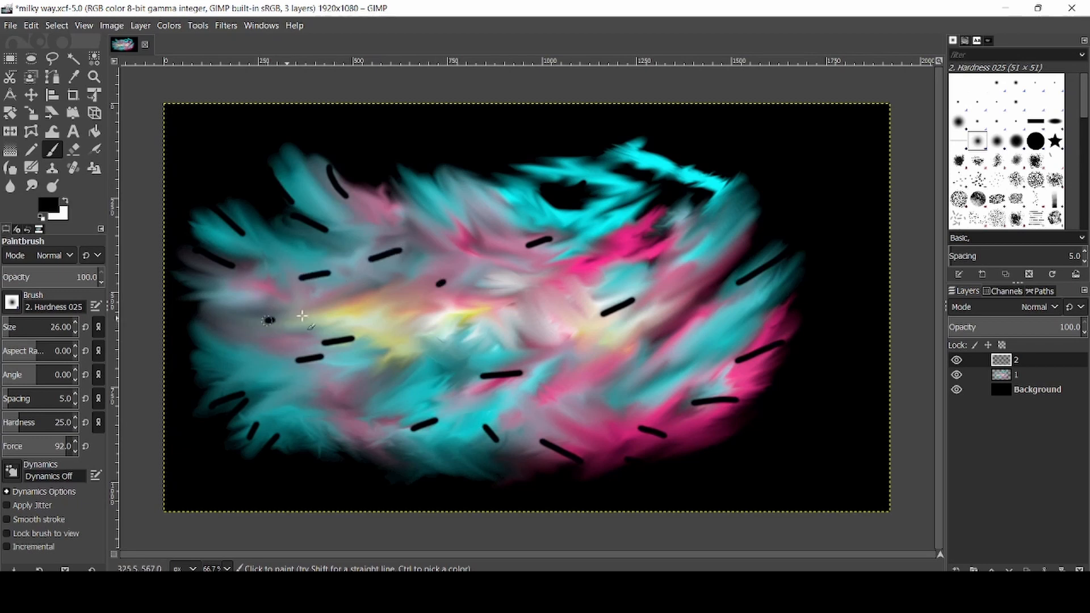
drag(303, 315, 266, 321)
drag(500, 248, 490, 250)
drag(463, 237, 447, 245)
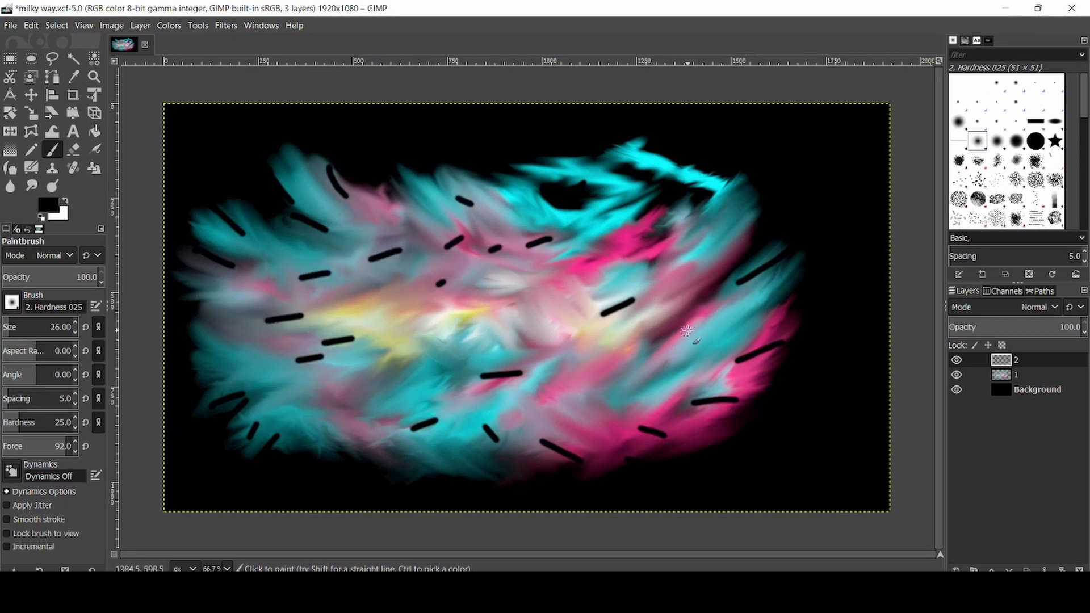
drag(687, 331, 632, 368)
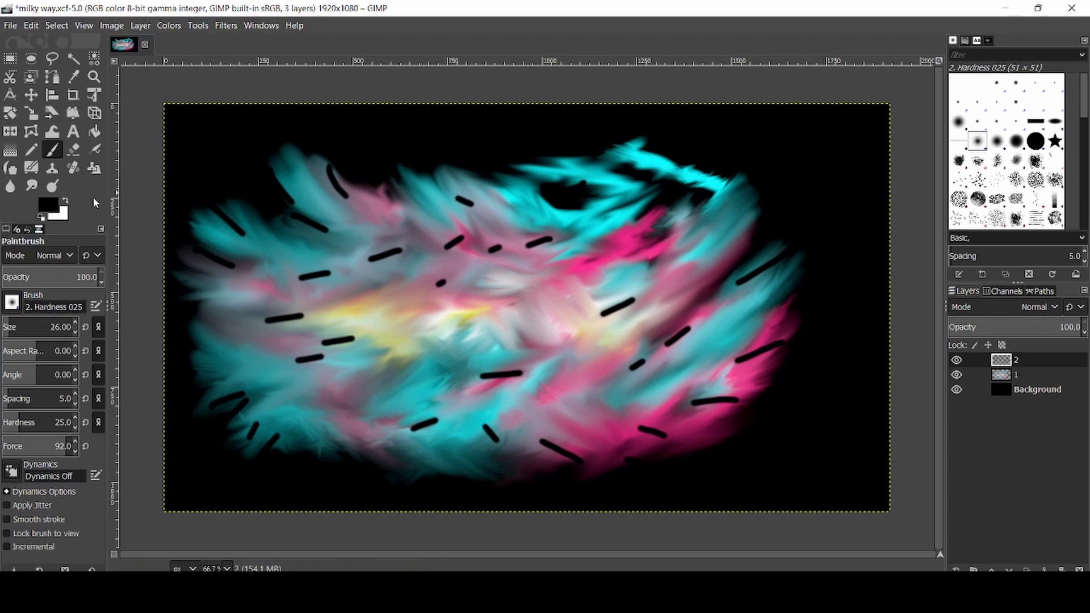
Step: Smudge the black strokes in the left and upper middle parts of the band into thin dark streaks
click(31, 186)
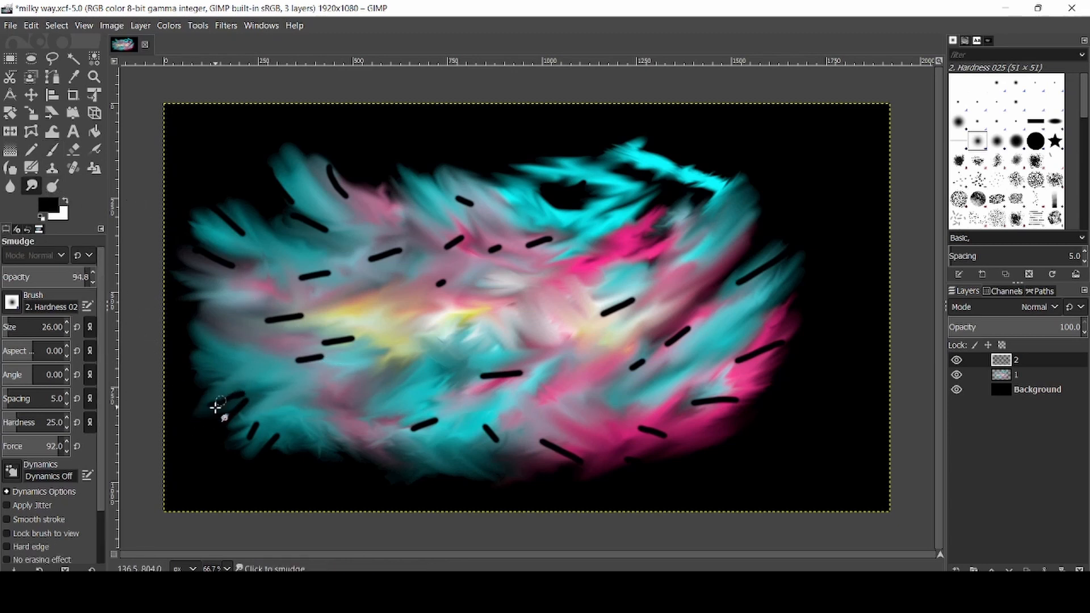
mouse_move(223, 397)
mouse_down()
mouse_move(241, 377)
mouse_move(224, 399)
mouse_move(236, 399)
mouse_move(245, 390)
mouse_move(210, 405)
mouse_move(257, 395)
mouse_move(224, 424)
mouse_move(250, 397)
mouse_move(201, 390)
mouse_move(254, 368)
mouse_move(218, 405)
mouse_move(264, 400)
mouse_move(245, 437)
mouse_move(271, 410)
mouse_move(241, 447)
mouse_move(288, 436)
mouse_move(240, 458)
mouse_move(273, 437)
mouse_move(251, 456)
mouse_move(230, 436)
mouse_move(264, 418)
mouse_up()
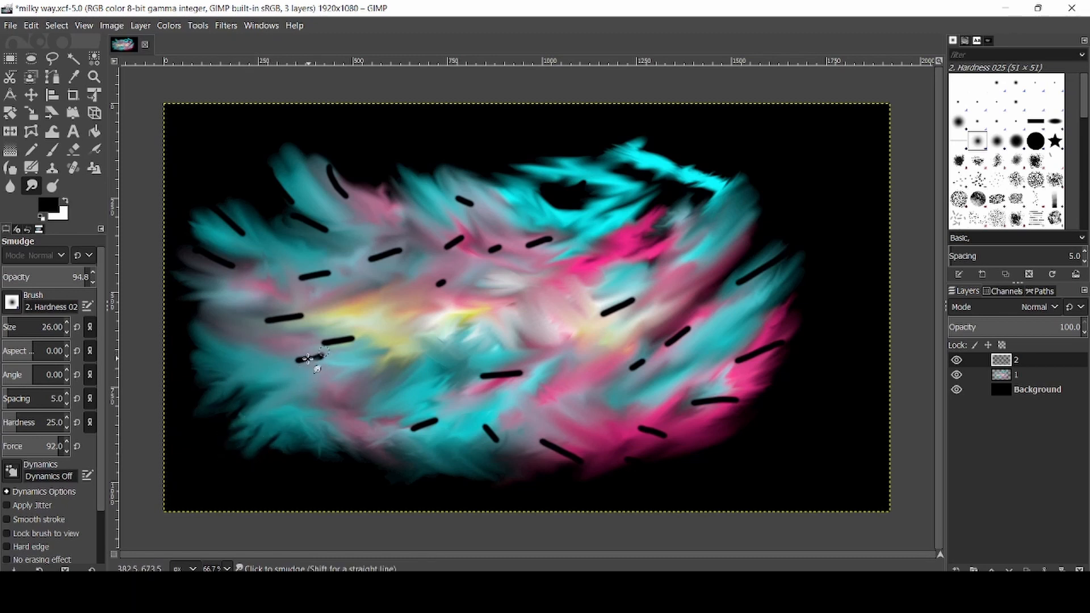
mouse_move(304, 360)
mouse_down()
mouse_move(282, 368)
mouse_move(336, 353)
mouse_move(282, 370)
mouse_move(282, 360)
mouse_move(324, 364)
mouse_move(299, 355)
mouse_move(336, 353)
mouse_move(307, 355)
mouse_move(349, 337)
mouse_move(289, 365)
mouse_move(352, 331)
mouse_move(297, 362)
mouse_move(324, 346)
mouse_move(288, 308)
mouse_move(303, 306)
mouse_move(309, 314)
mouse_move(262, 326)
mouse_move(306, 317)
mouse_move(263, 328)
mouse_move(282, 324)
mouse_move(302, 276)
mouse_move(327, 269)
mouse_move(298, 289)
mouse_move(340, 261)
mouse_move(280, 283)
mouse_move(319, 281)
mouse_move(344, 264)
mouse_move(281, 290)
mouse_move(306, 280)
mouse_move(270, 334)
mouse_move(348, 292)
mouse_move(244, 328)
mouse_up()
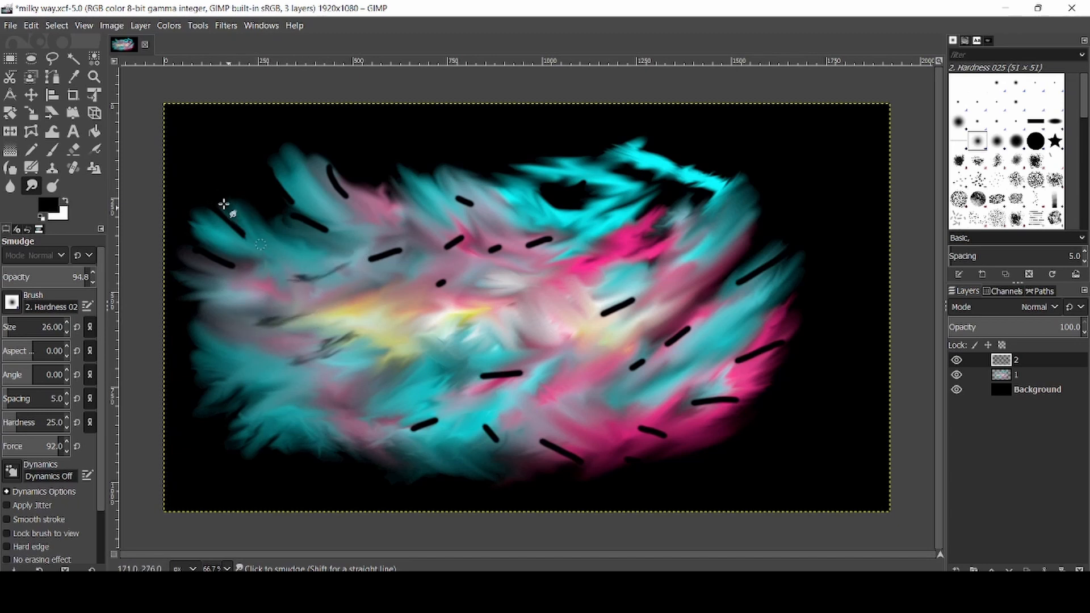
mouse_move(224, 203)
mouse_down()
mouse_move(256, 254)
mouse_move(217, 208)
mouse_move(257, 252)
mouse_move(236, 230)
mouse_move(187, 243)
mouse_move(265, 281)
mouse_up()
mouse_move(208, 256)
mouse_down()
mouse_move(195, 251)
mouse_move(261, 281)
mouse_move(370, 265)
mouse_move(343, 258)
mouse_up()
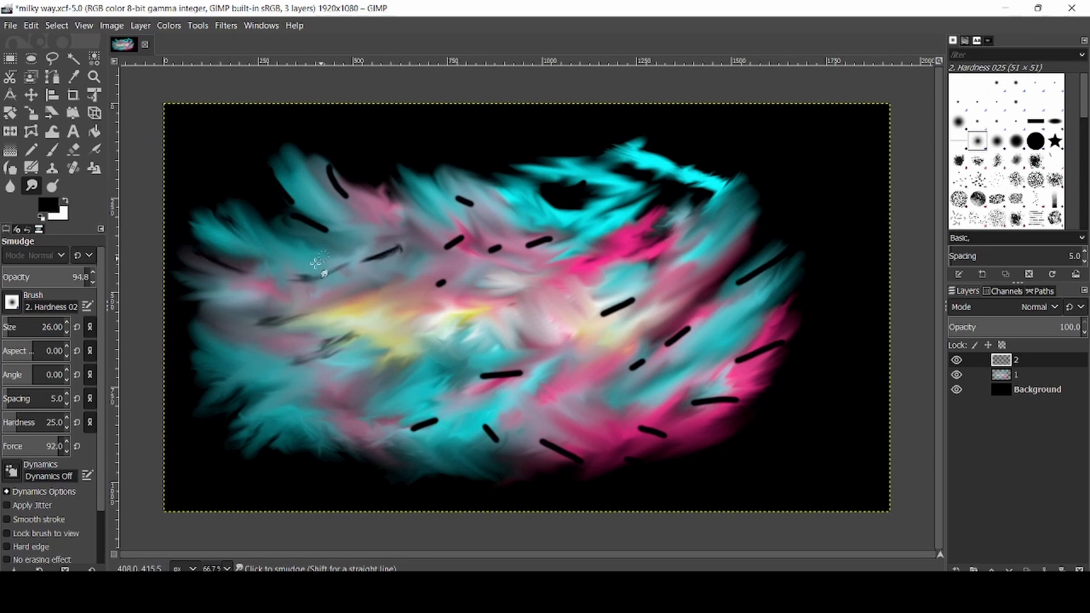
mouse_move(335, 206)
mouse_down()
mouse_move(323, 161)
mouse_move(365, 223)
mouse_move(331, 170)
mouse_move(355, 224)
mouse_move(324, 227)
mouse_move(292, 206)
mouse_move(352, 182)
mouse_move(329, 170)
mouse_move(353, 214)
mouse_move(401, 244)
mouse_move(392, 249)
mouse_move(426, 234)
mouse_move(465, 244)
mouse_move(444, 246)
mouse_up()
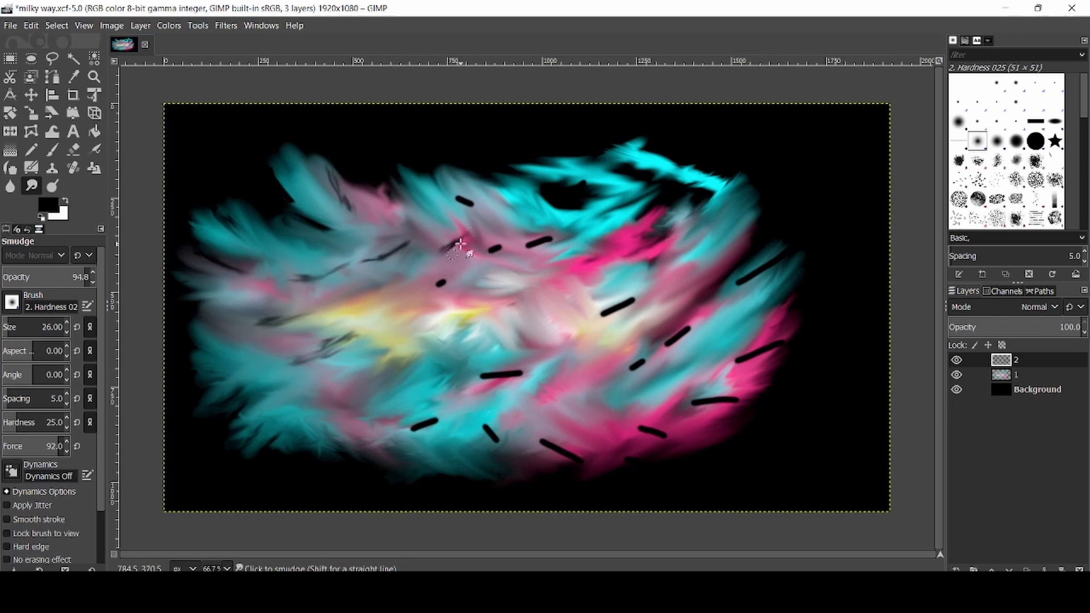
drag(434, 284, 449, 281)
mouse_move(454, 198)
mouse_down()
mouse_move(497, 250)
mouse_move(545, 242)
mouse_up()
Step: Enlarge the Smudge brush to size 34 and blend the remaining black strokes in the band's lower and right parts
scroll(39, 327, up, 8)
drag(412, 427, 440, 420)
drag(482, 378, 522, 372)
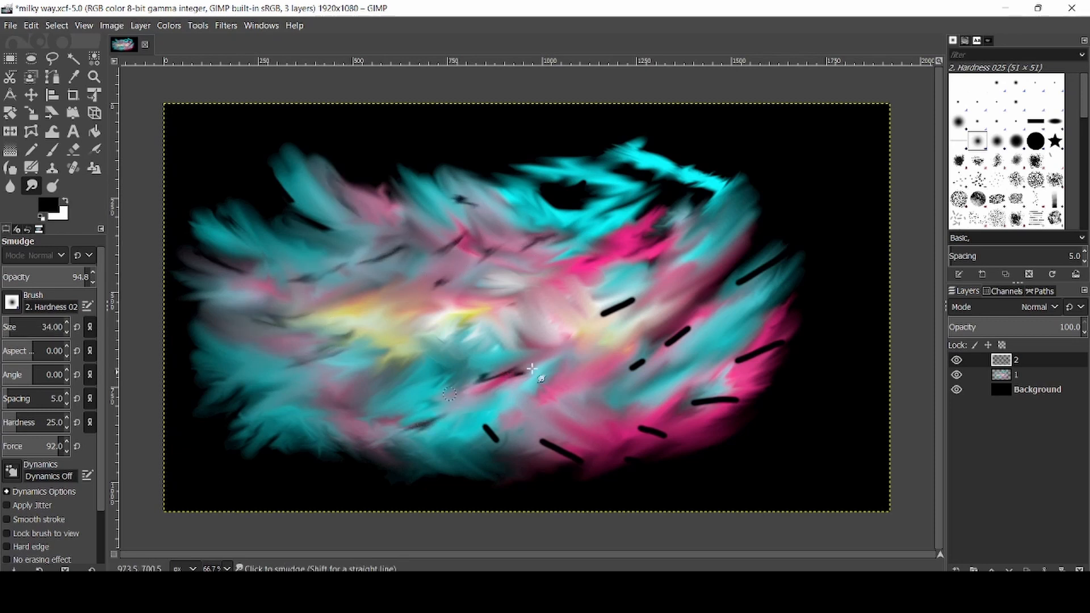
drag(602, 312, 633, 301)
drag(631, 366, 650, 361)
drag(738, 278, 775, 261)
drag(738, 360, 777, 346)
mouse_move(735, 397)
mouse_down()
mouse_move(668, 406)
mouse_move(667, 436)
mouse_up()
mouse_move(545, 444)
mouse_down()
mouse_move(584, 458)
mouse_move(518, 455)
mouse_move(519, 441)
mouse_up()
drag(621, 458, 639, 463)
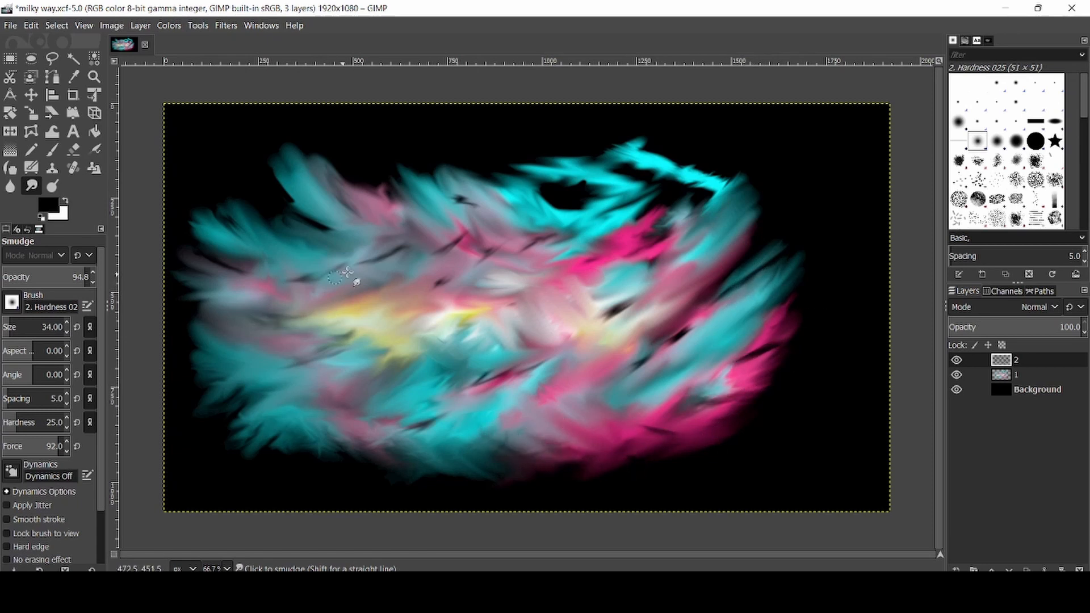
drag(633, 366, 681, 337)
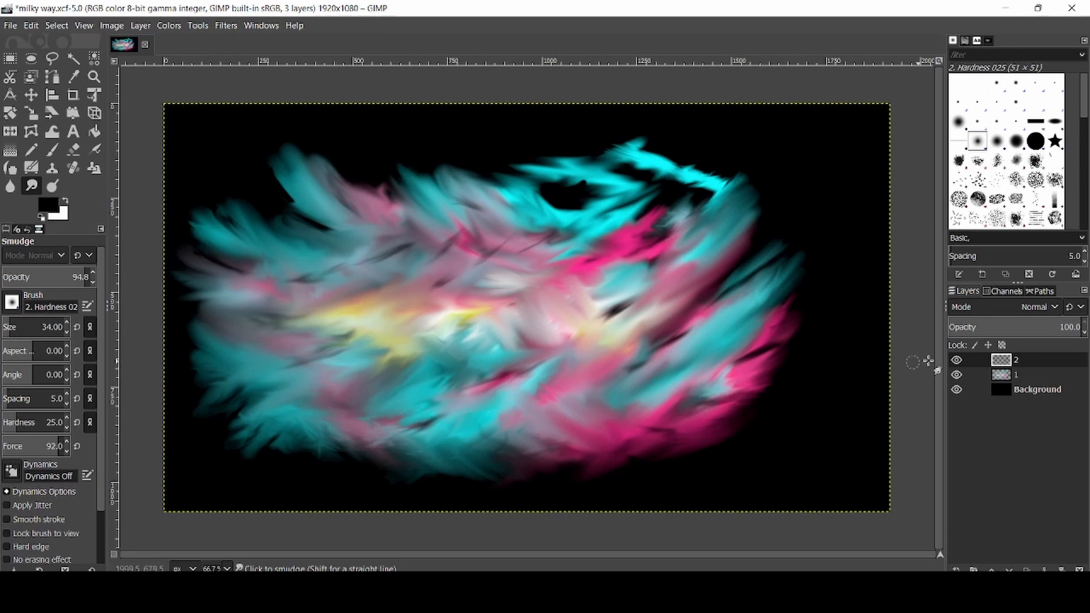
Step: Add a transparent 1920 × 1080 px layer named 3 above layer 2 and save the image
right_click(1017, 359)
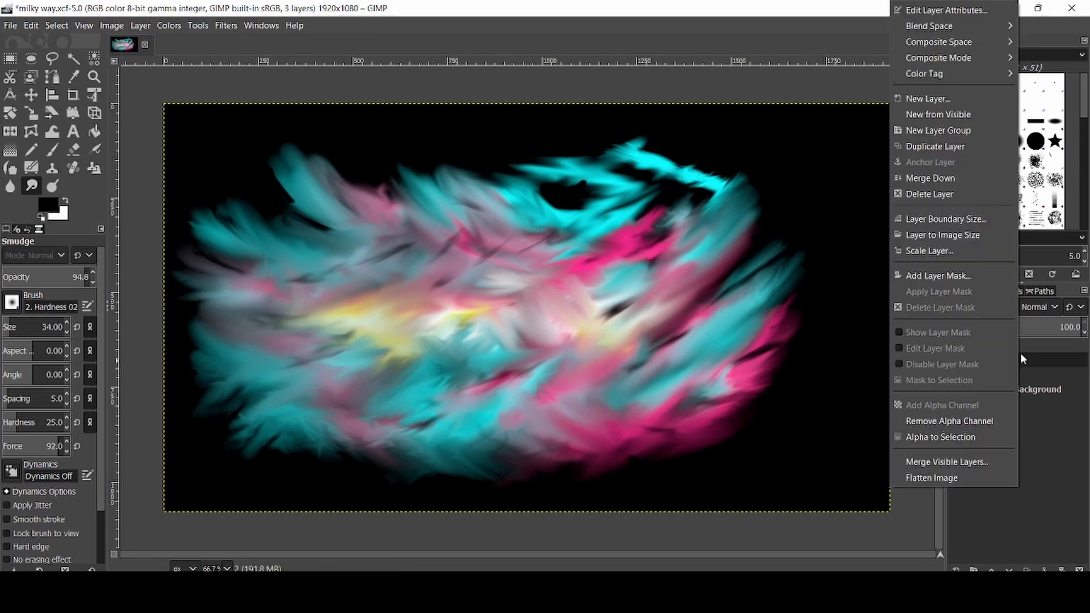
click(791, 412)
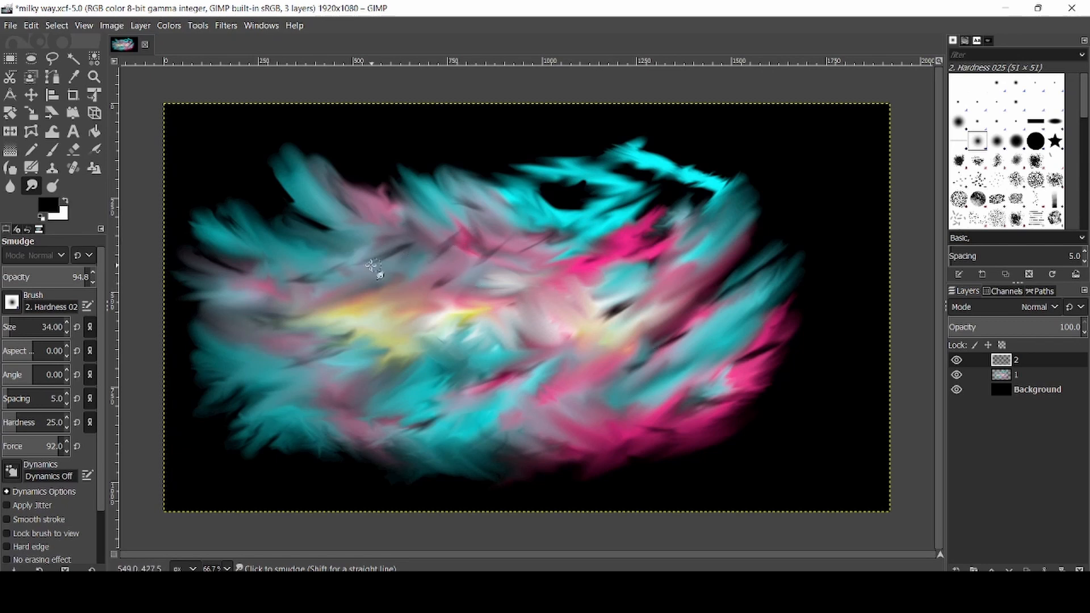
right_click(1052, 369)
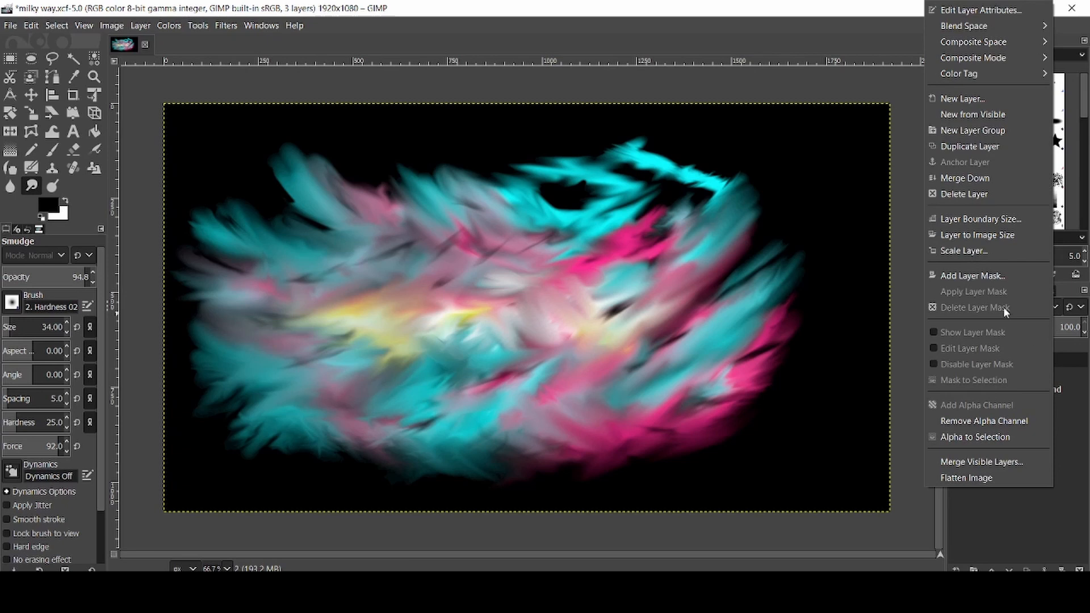
click(977, 102)
text(3)
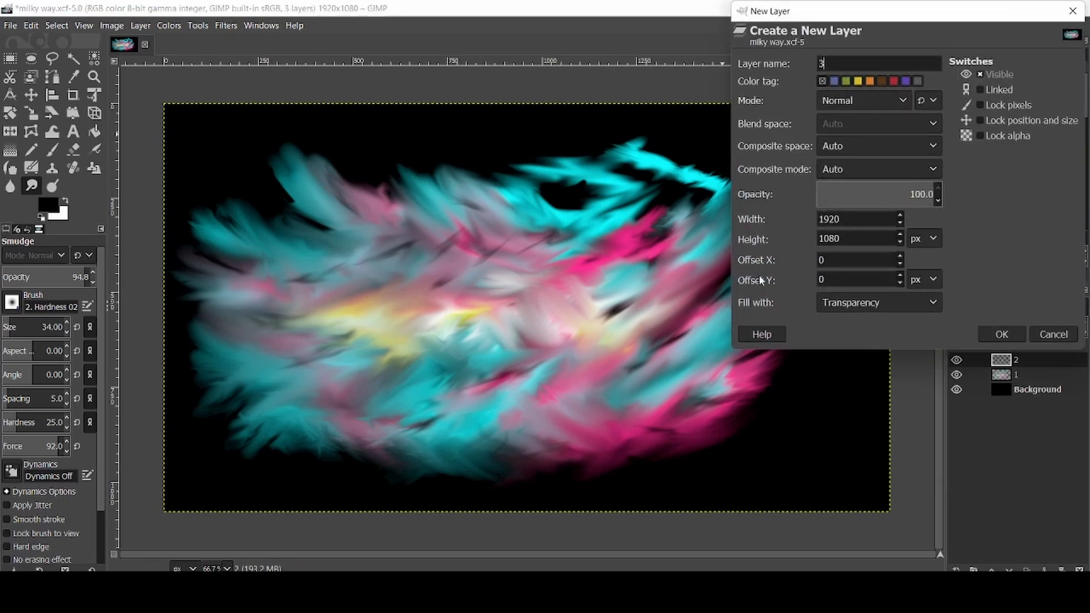
click(1002, 334)
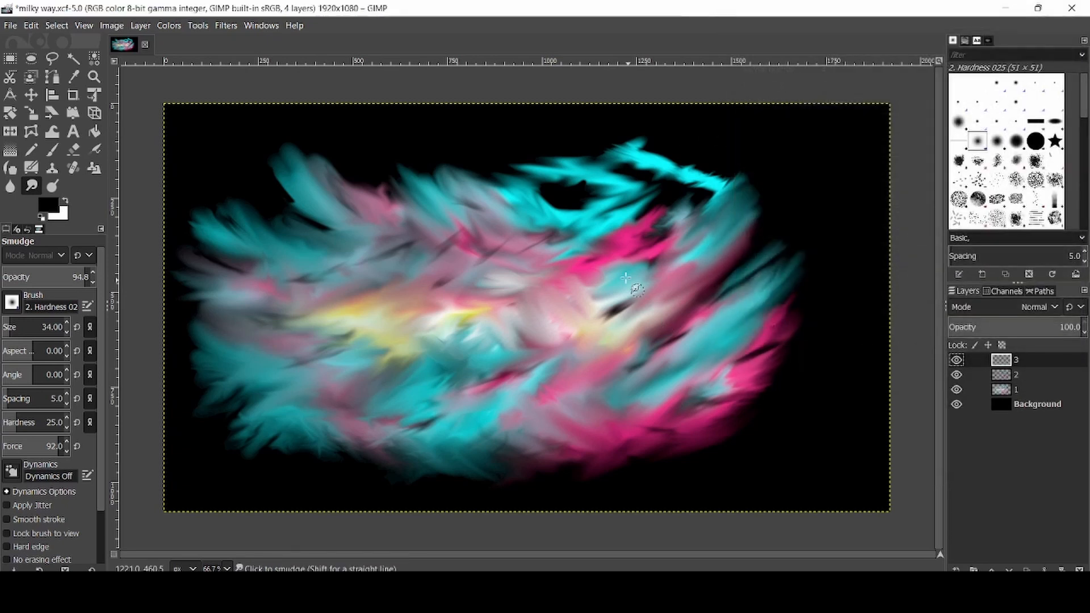
key(ctrl+s)
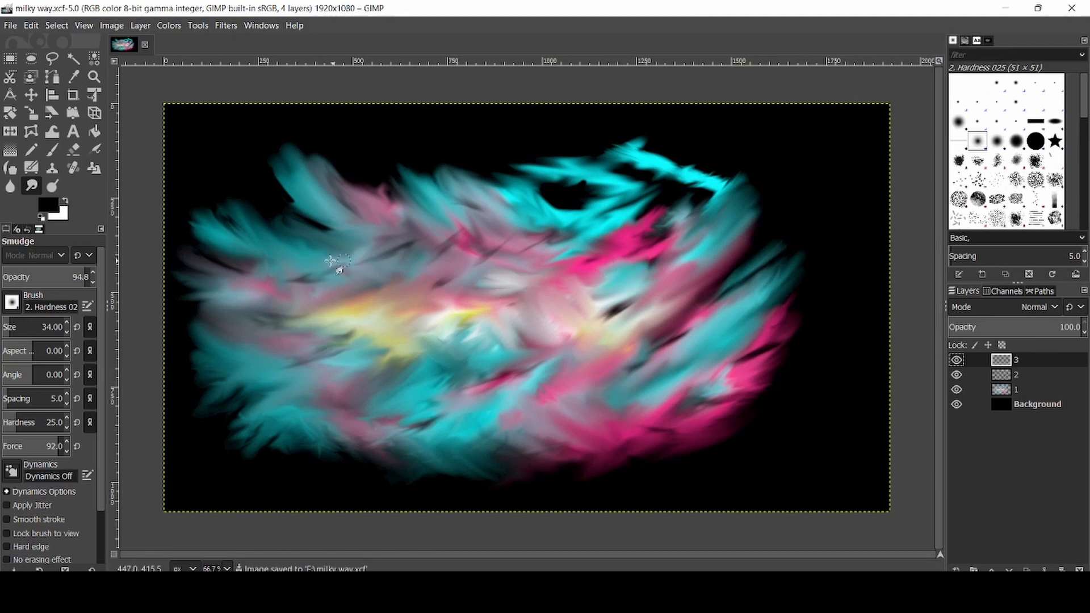
Step: Paint small white stars with a size 2 Paintbrush on layer 3 in the black areas at the canvas's upper-left and lower-left corners
click(52, 151)
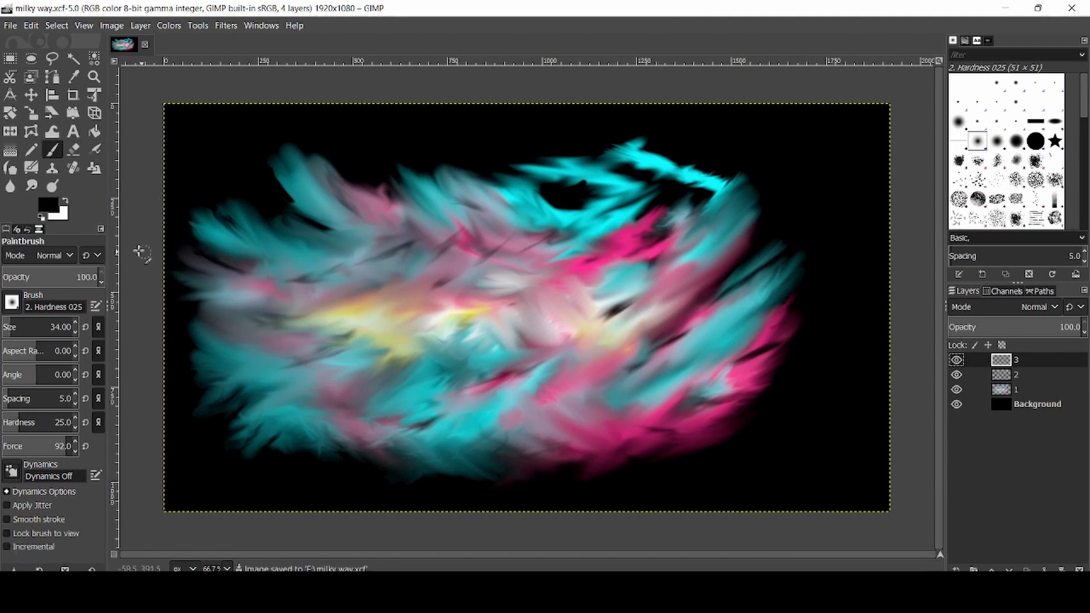
click(66, 202)
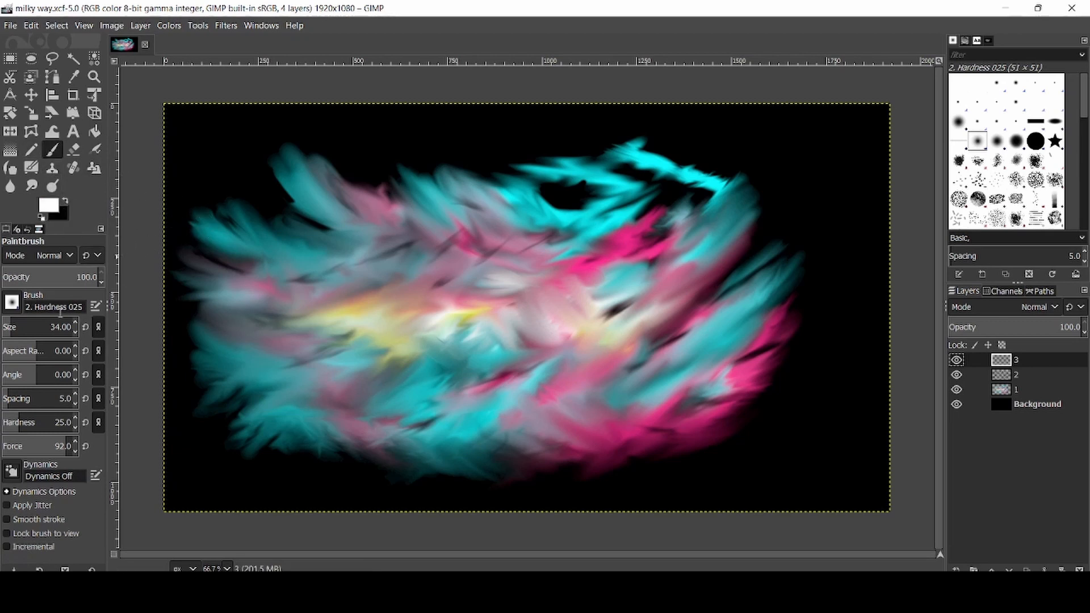
click(11, 303)
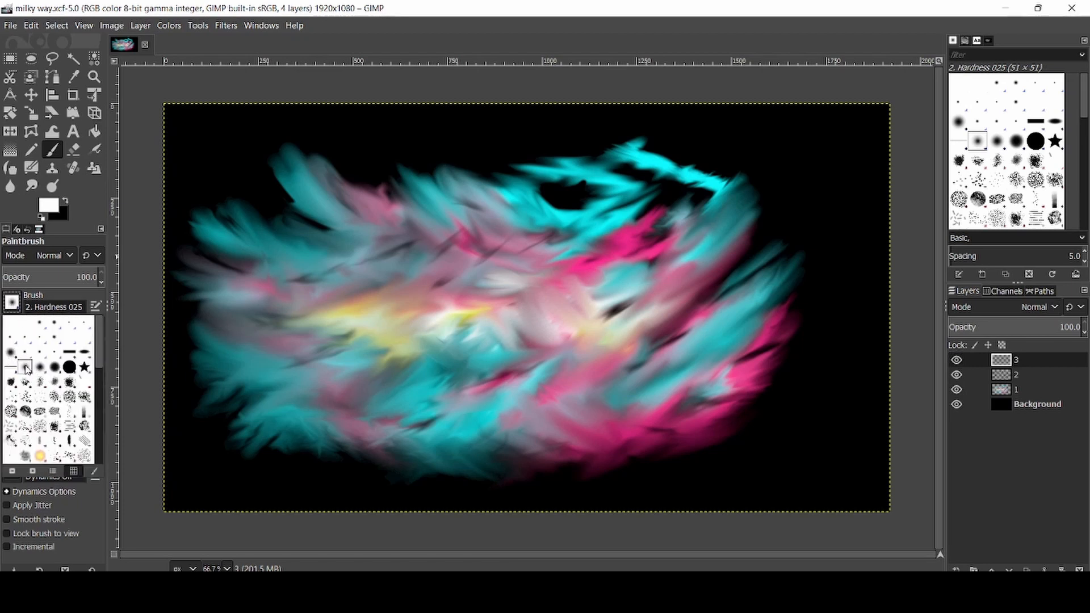
click(20, 306)
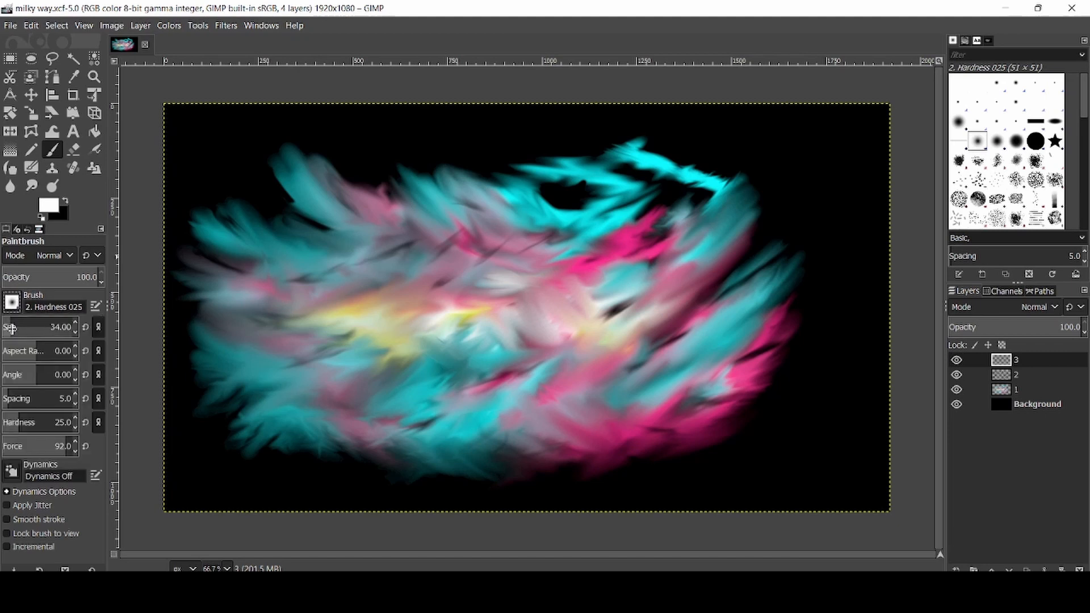
drag(3, 329, 4, 328)
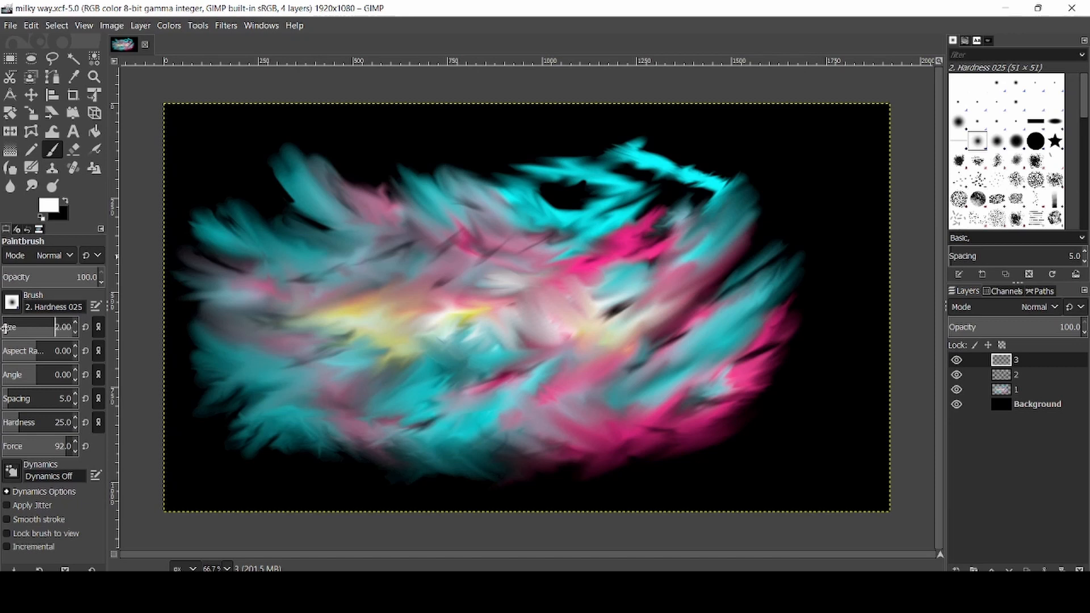
click(221, 149)
click(202, 169)
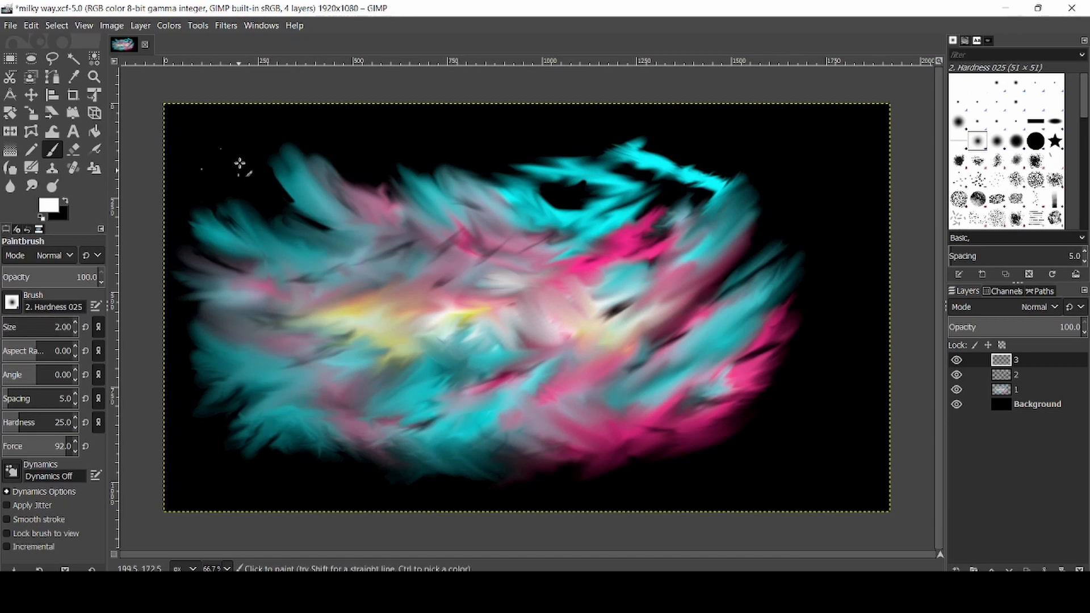
click(251, 138)
click(204, 429)
click(214, 440)
click(266, 449)
click(263, 464)
click(252, 462)
click(239, 471)
click(214, 466)
click(343, 473)
click(345, 482)
click(370, 492)
click(282, 498)
Step: Scatter more size 2 white stars across the black sky above the band and in the dark gap within its cyan upper part
click(314, 114)
click(373, 122)
click(388, 125)
click(380, 153)
click(348, 153)
click(339, 139)
click(464, 132)
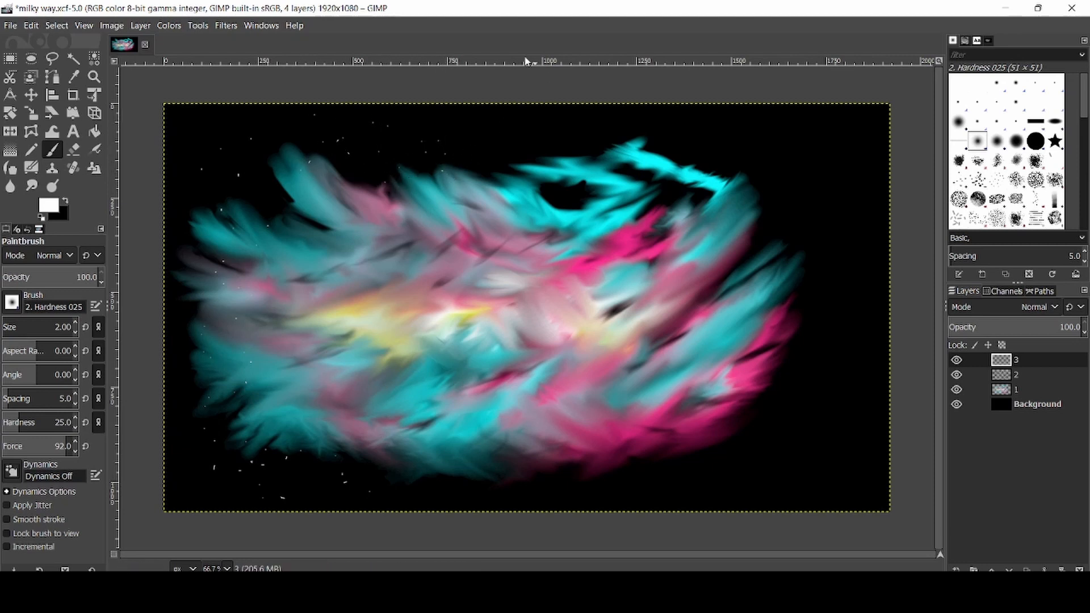
click(483, 141)
click(526, 122)
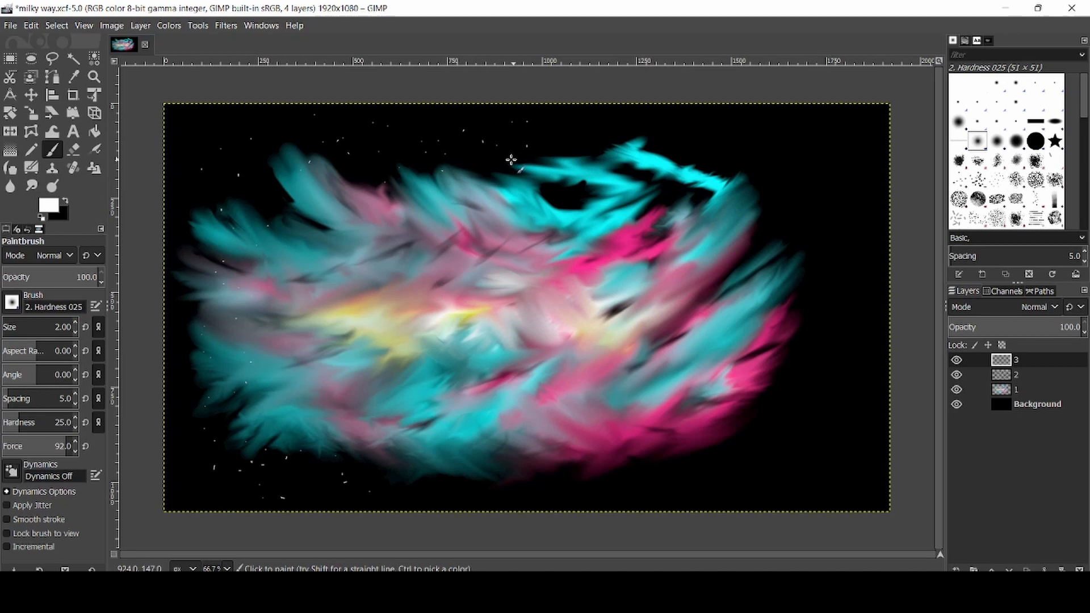
click(565, 192)
click(573, 200)
Step: Dot size 2 white stars along the black area below the band and throughout the black area to its right
click(502, 489)
click(525, 495)
click(579, 491)
click(759, 497)
click(796, 414)
click(791, 184)
click(804, 181)
click(815, 149)
click(808, 254)
click(842, 275)
click(856, 290)
click(837, 337)
click(795, 324)
click(807, 309)
click(844, 382)
click(804, 417)
click(765, 432)
click(809, 467)
click(827, 414)
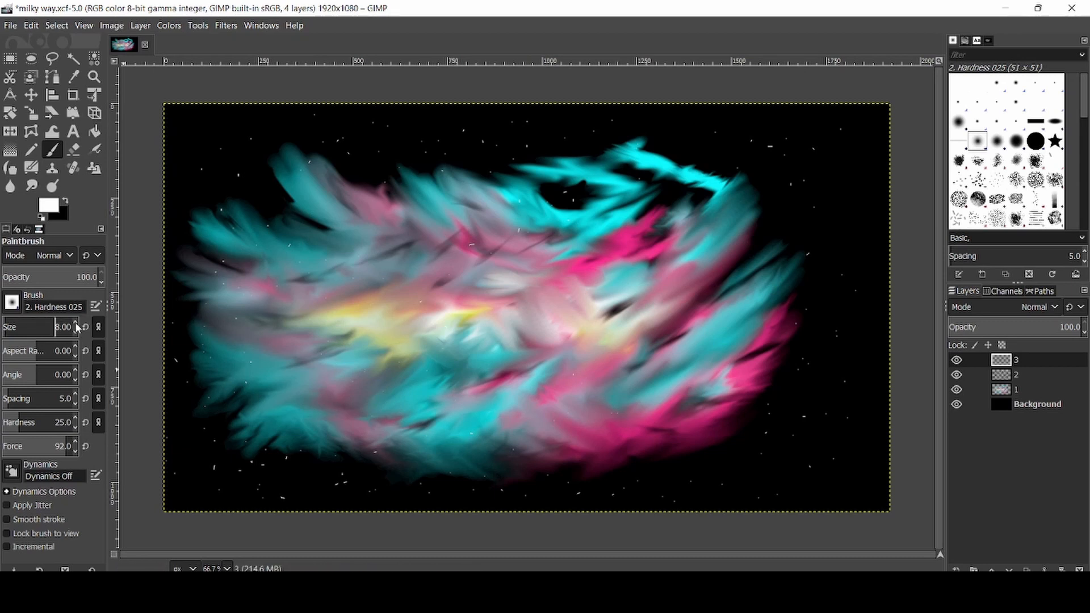
Step: Scatter white stars with brush size 9 over the colored band and into the surrounding black sky
click(75, 323)
click(242, 340)
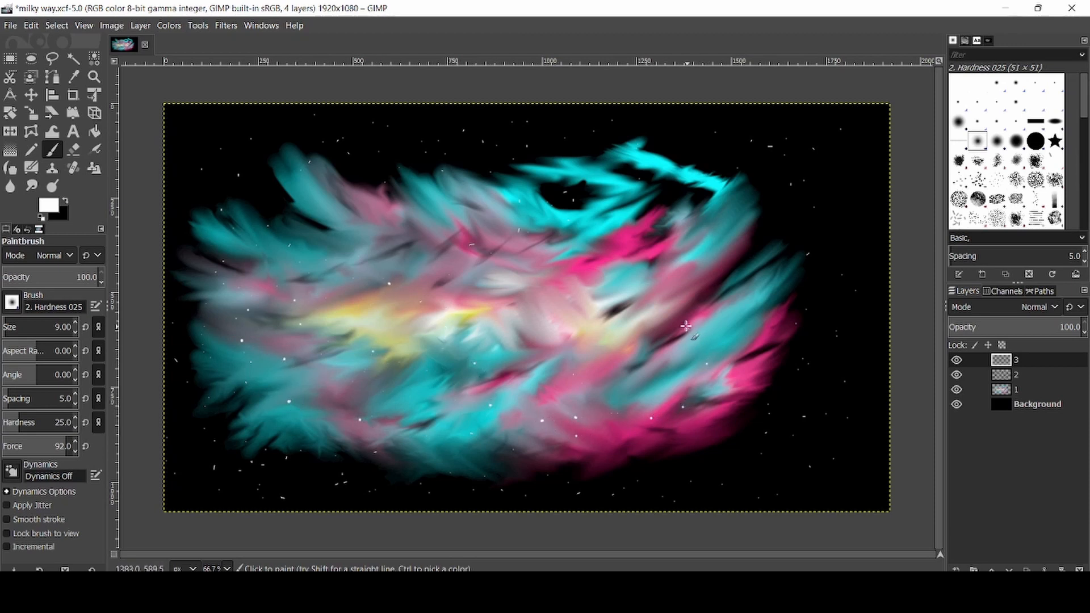
click(754, 417)
click(796, 414)
click(817, 368)
click(827, 229)
click(837, 200)
click(359, 147)
click(286, 140)
click(238, 137)
click(207, 163)
click(199, 135)
click(566, 483)
Step: Paint a large white star with brush size 46 in the band's lower middle and save the image
click(75, 323)
scroll(14, 328, up, 10)
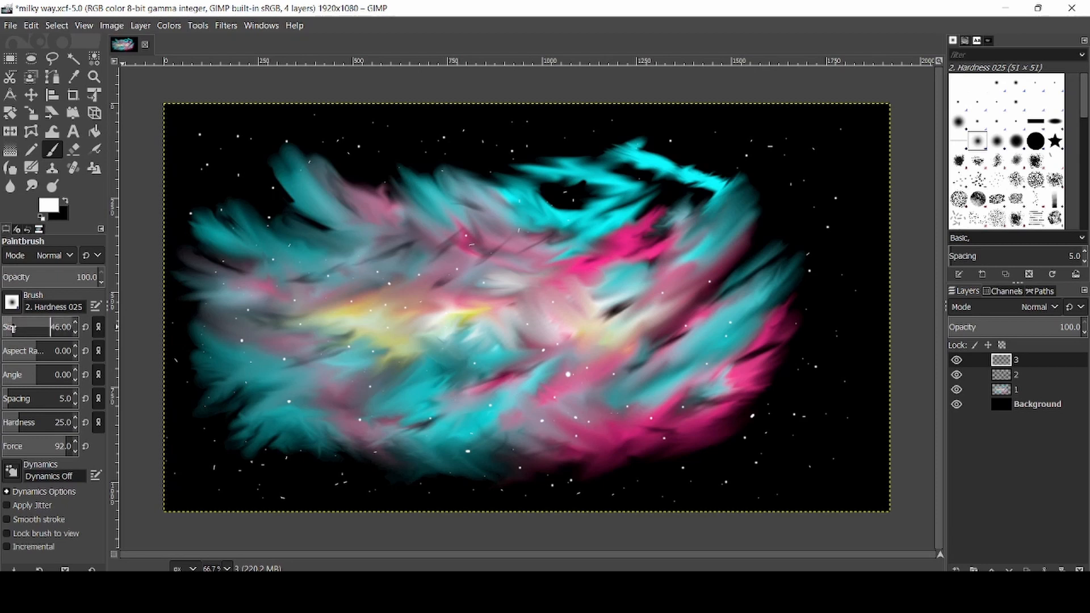
click(567, 375)
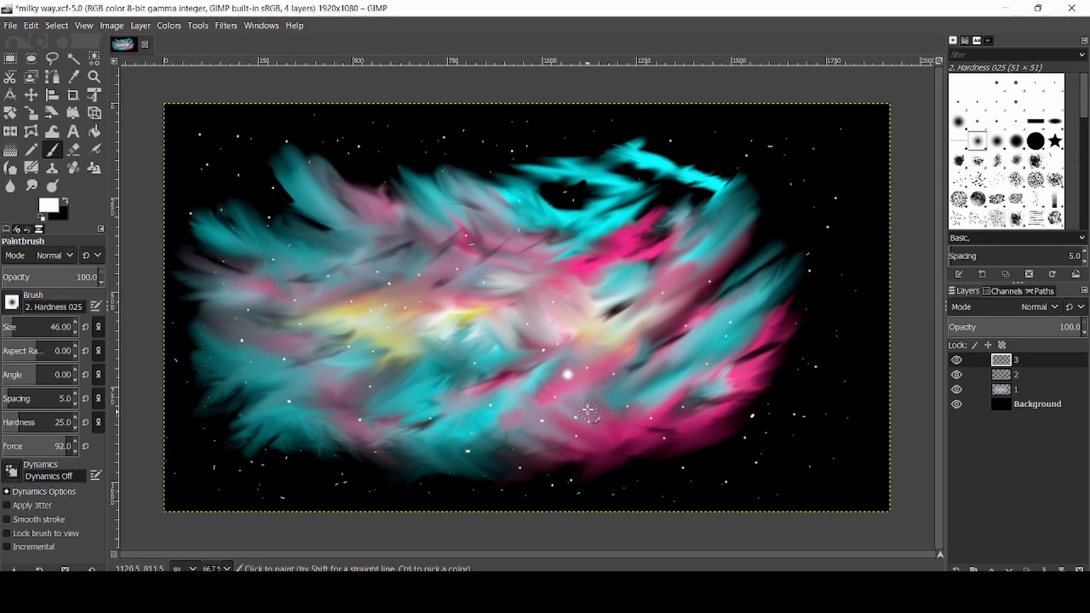
key(ctrl+s)
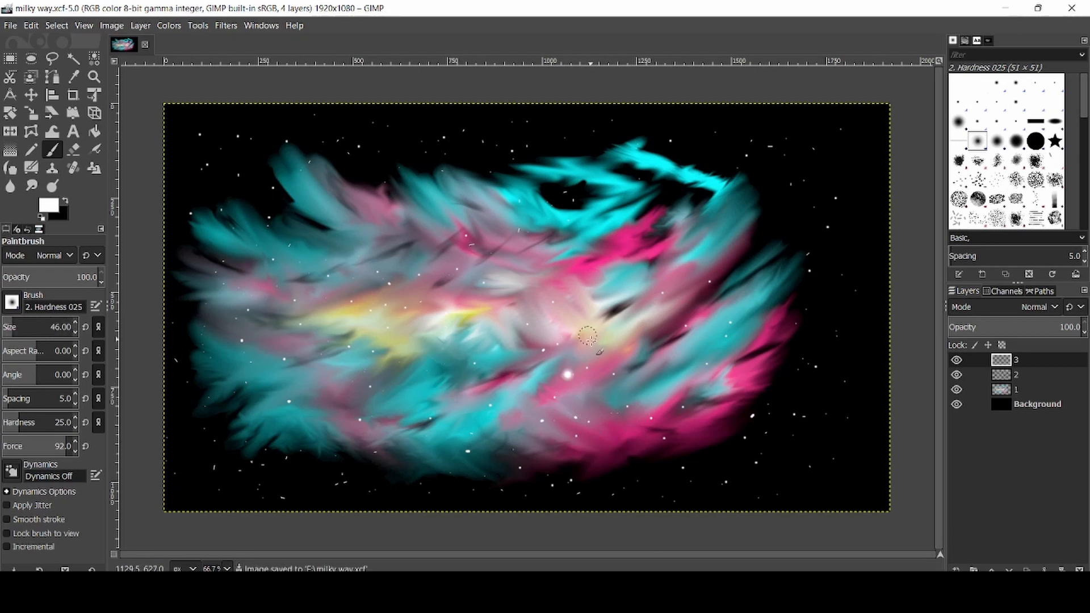
Step: Add six more size 46 stars: two beside the lower-middle star, others in the upper middle, left, right and below the band; save the image
click(776, 438)
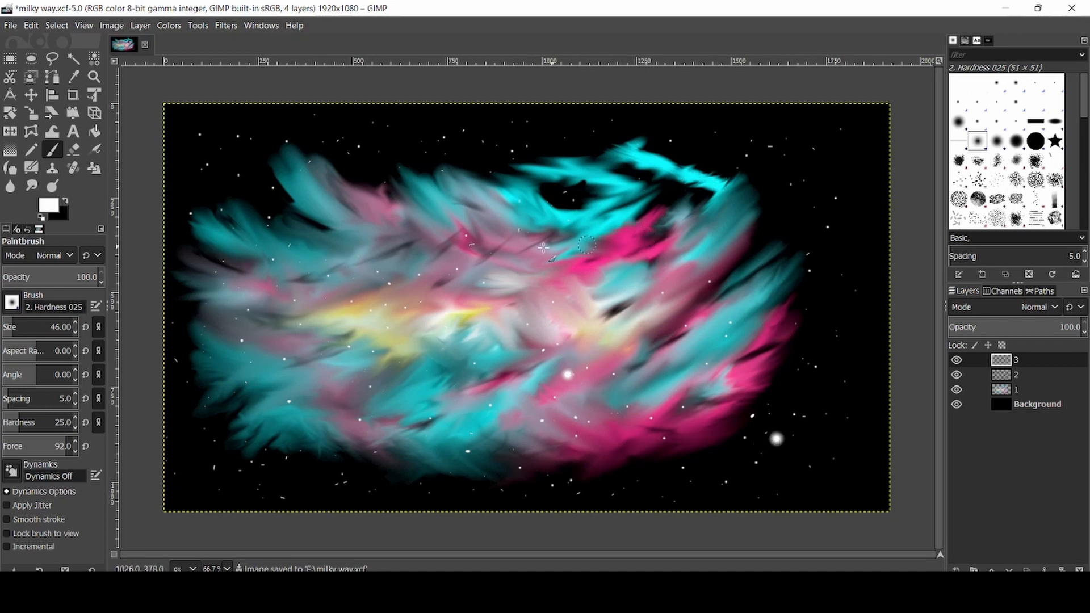
key(ctrl+z)
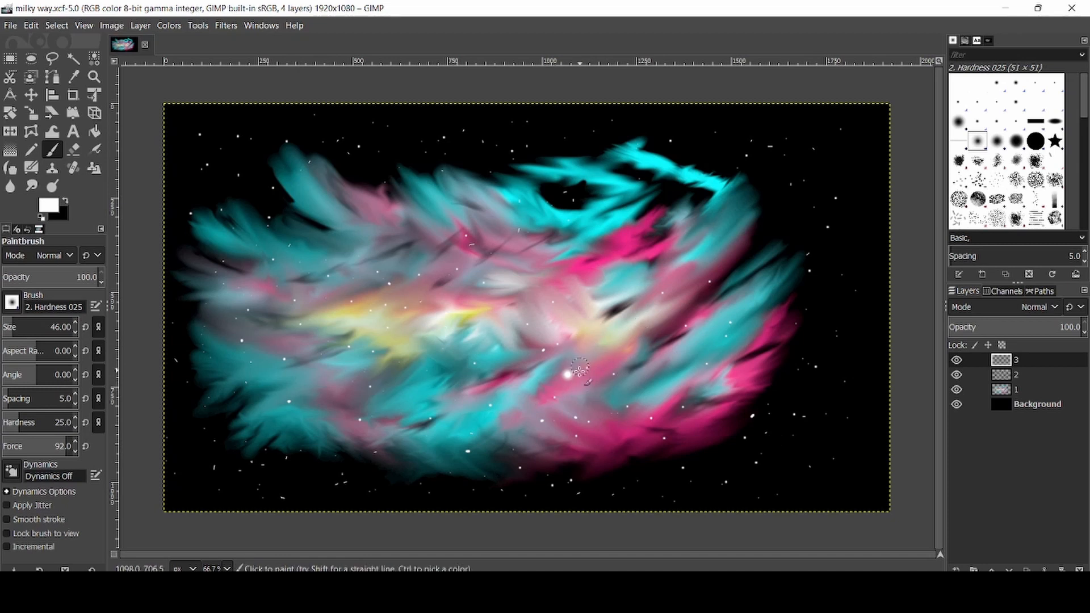
click(583, 366)
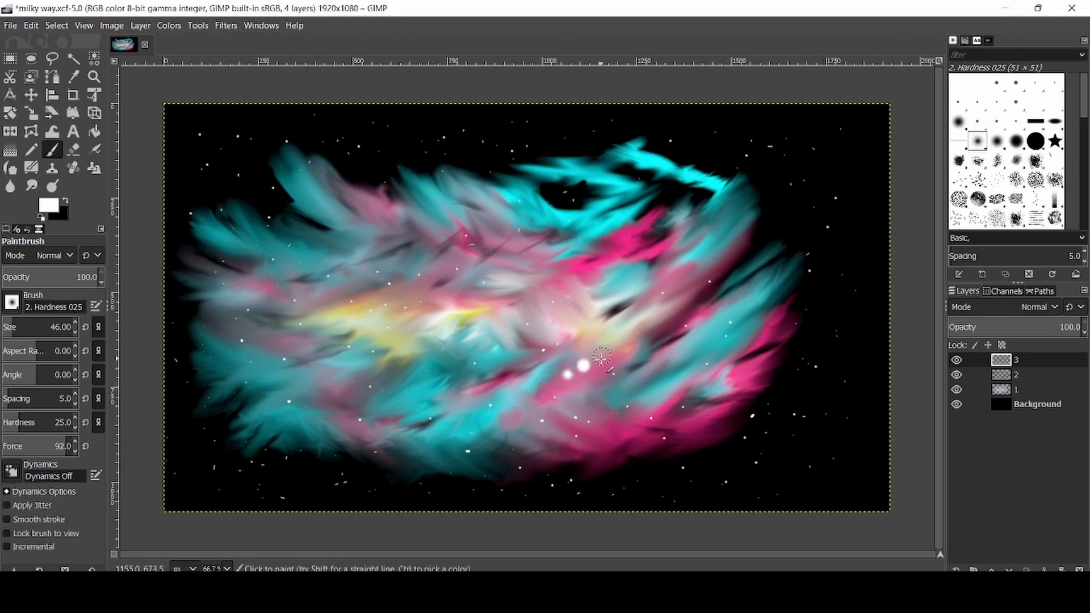
click(600, 355)
click(552, 224)
click(365, 291)
click(751, 379)
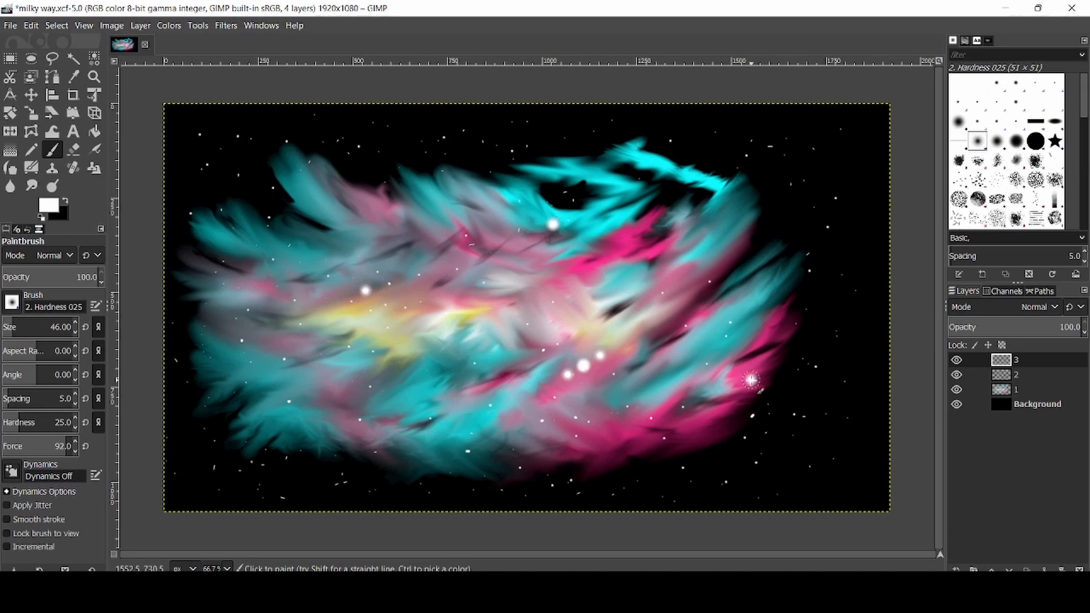
click(530, 486)
key(ctrl+s)
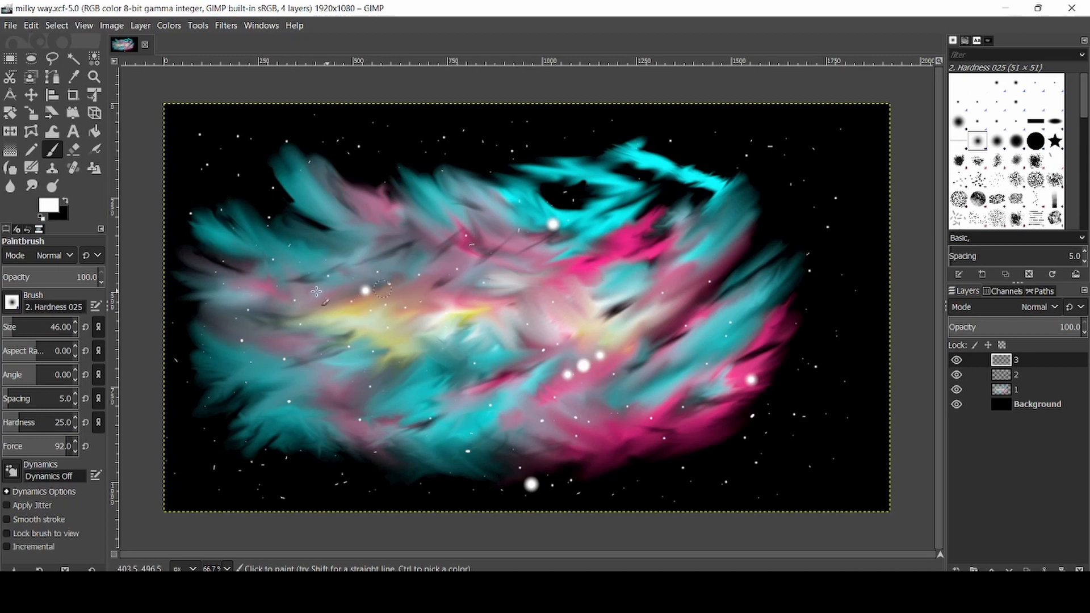
Step: Paint a four-pointed white star in the black area right of the band's upper end, using size 5 for the core and size 1 for the rays
scroll(4, 327, up, 1)
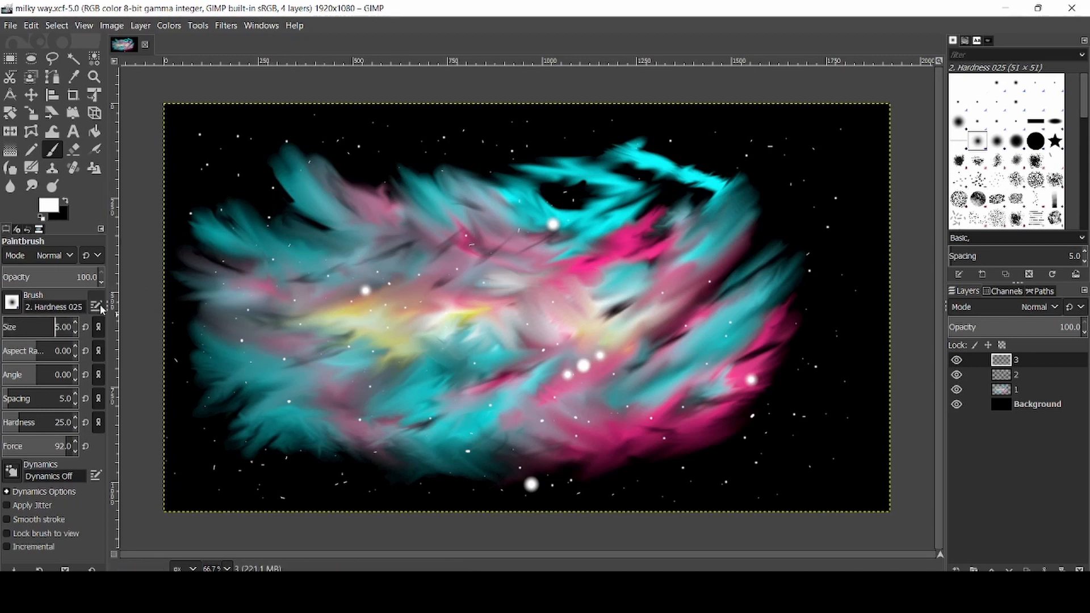
click(781, 212)
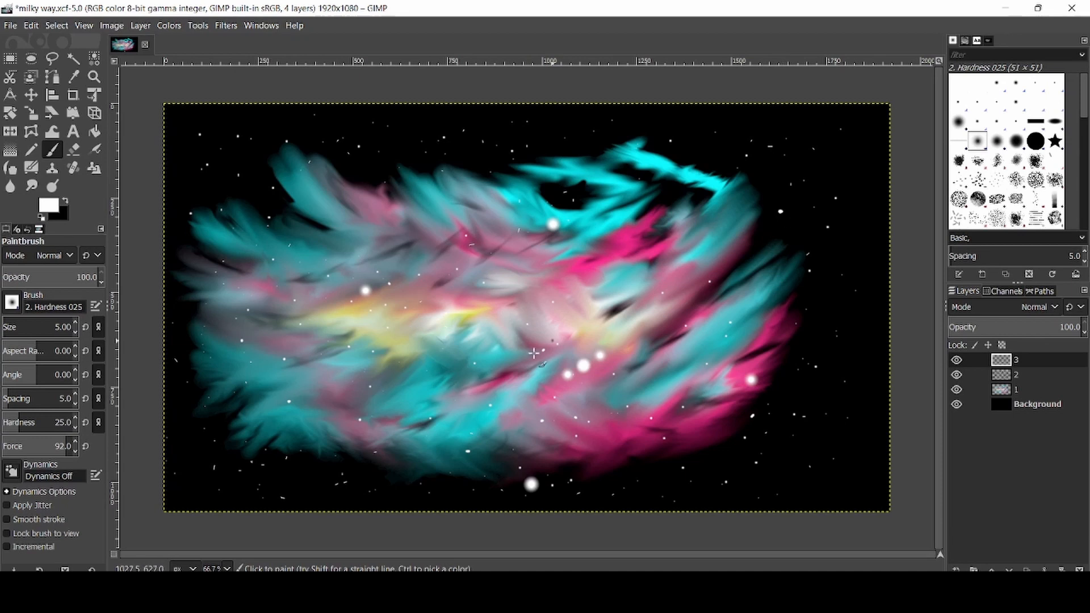
click(227, 569)
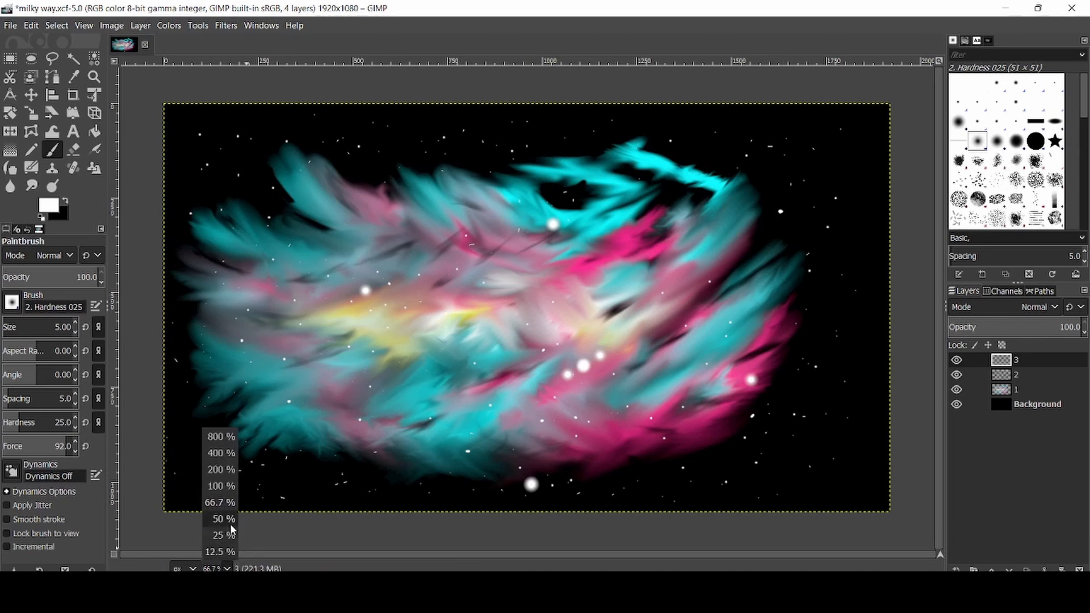
click(224, 487)
drag(434, 554, 570, 557)
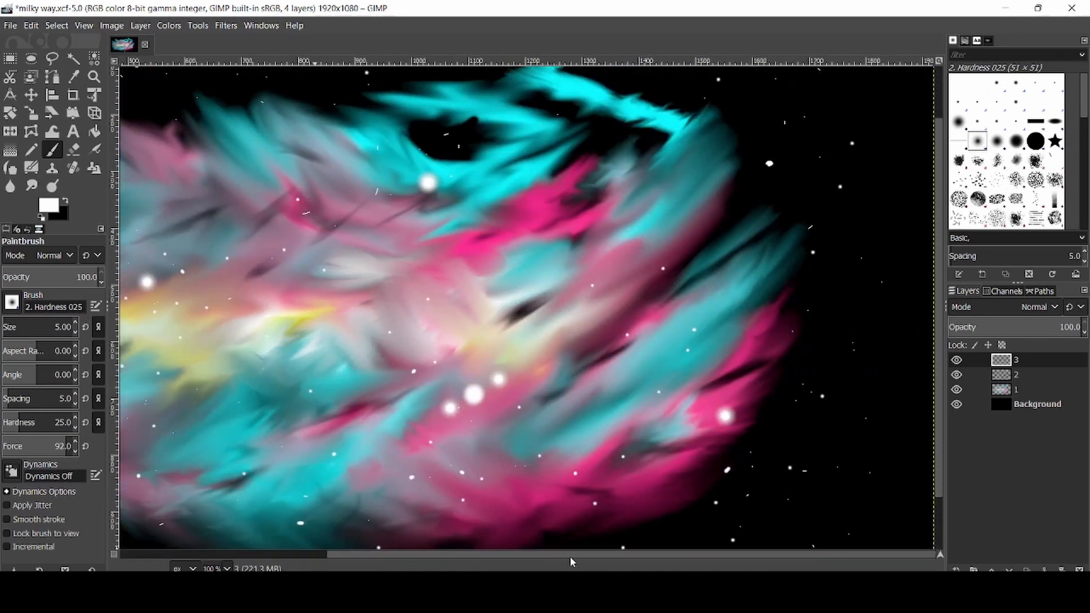
scroll(935, 165, up, 1)
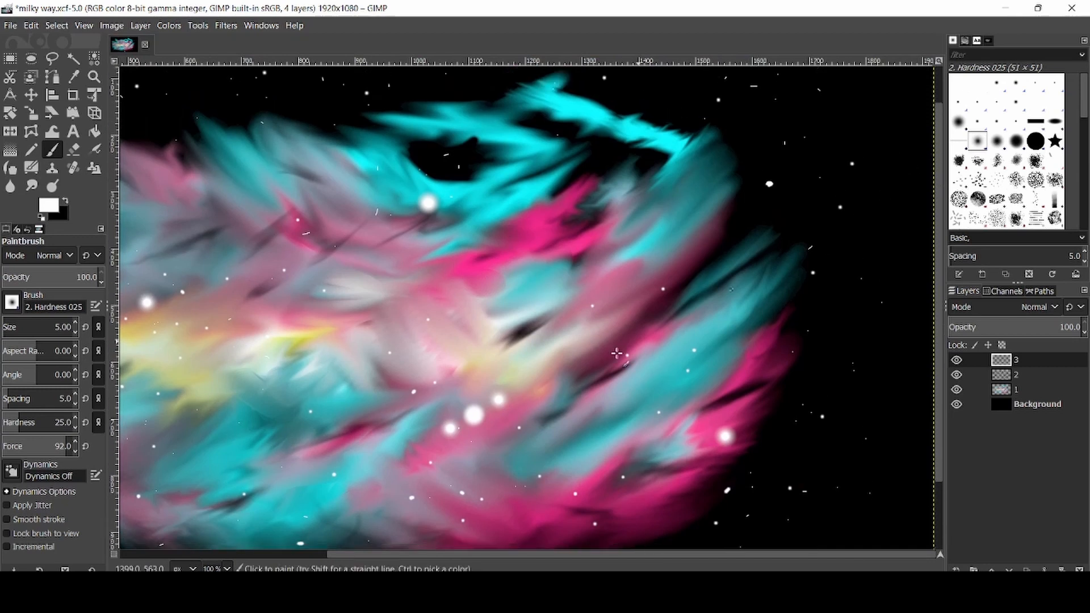
click(226, 569)
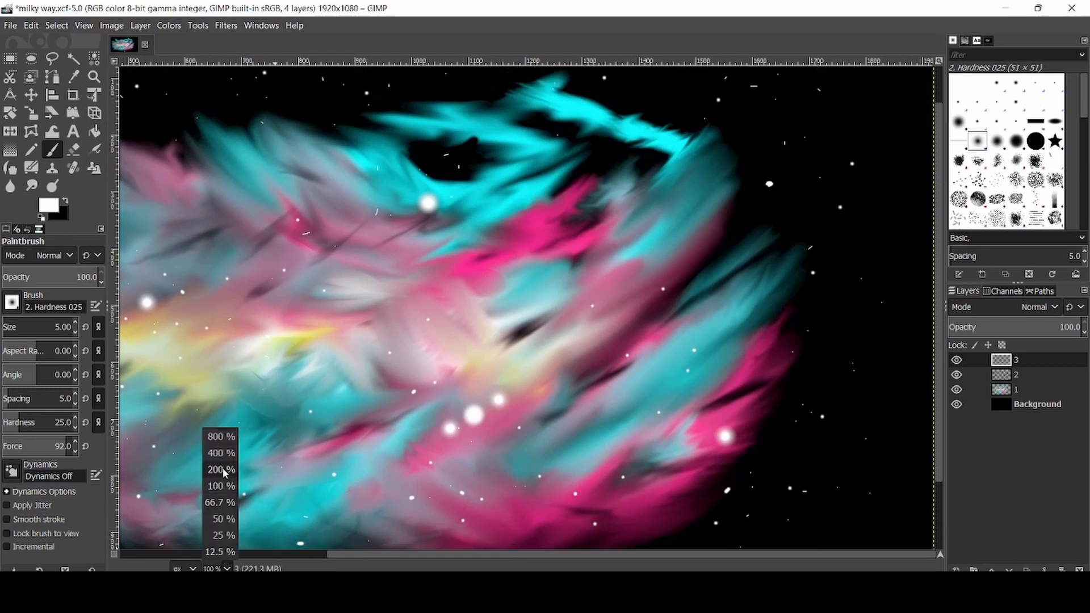
click(224, 475)
drag(519, 555, 671, 555)
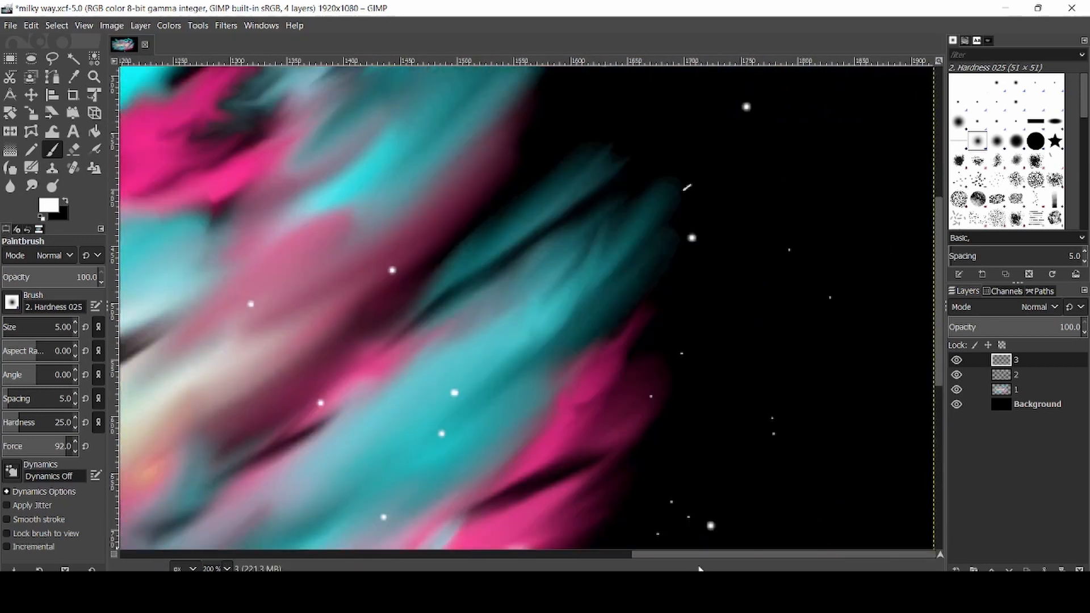
drag(935, 323, 934, 234)
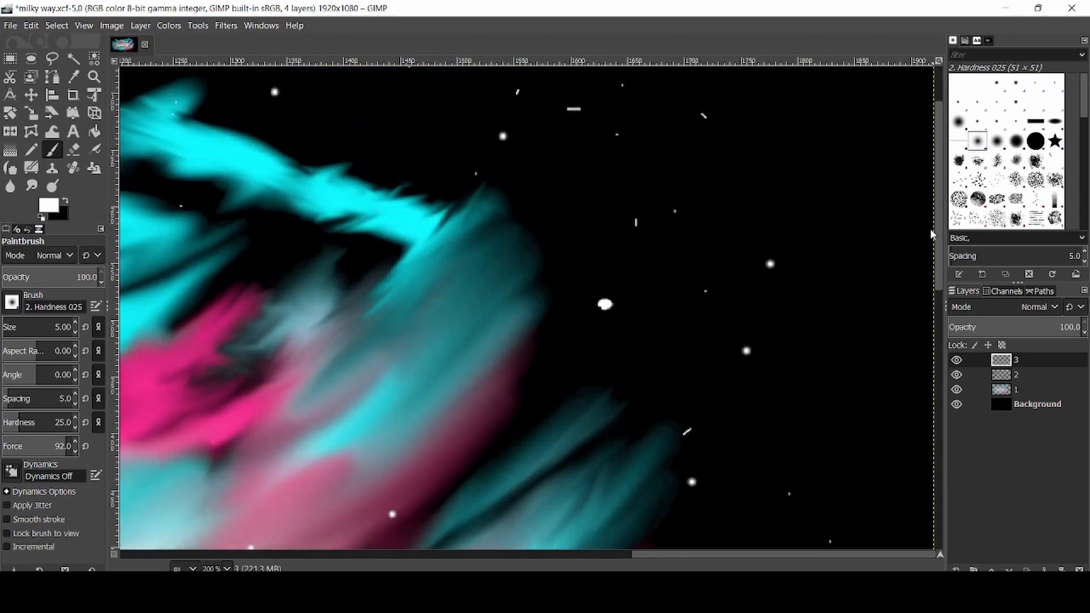
click(76, 332)
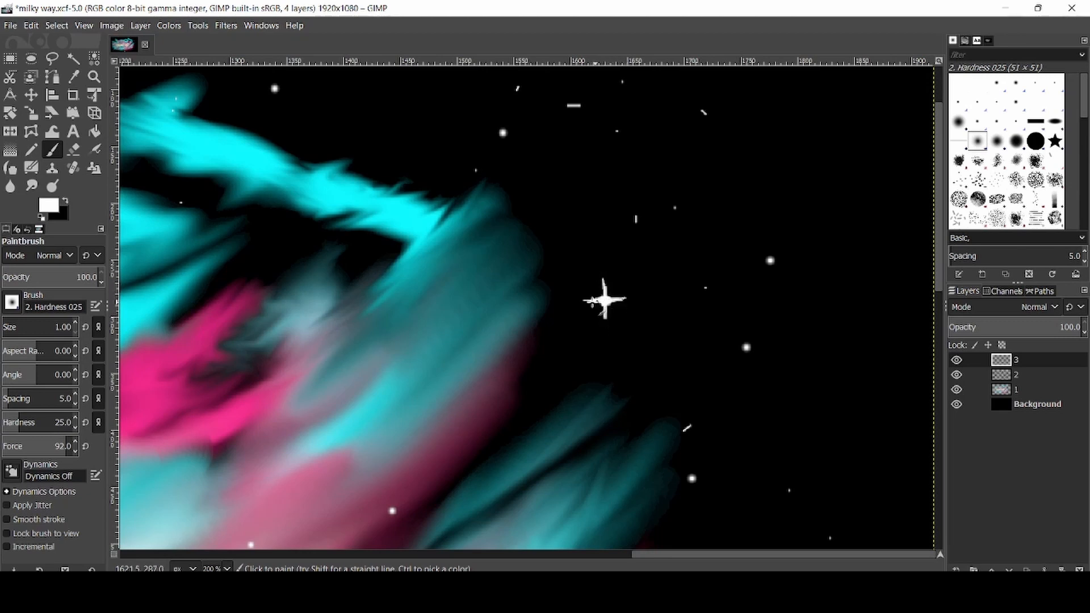
Step: Smudge the four-pointed star's core and rays outward with brush size 3 and save the image
click(32, 185)
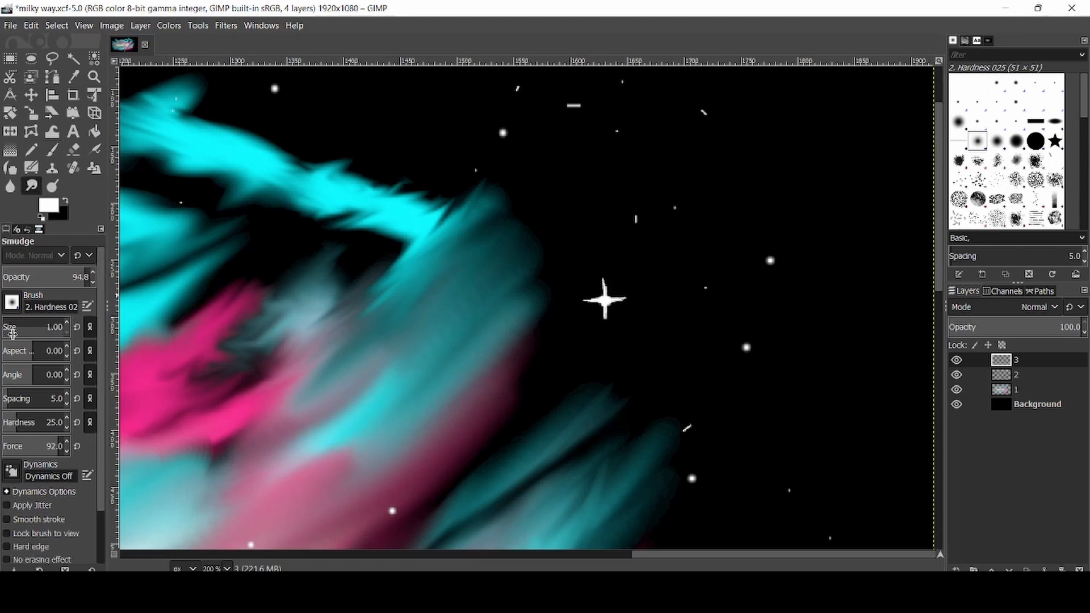
click(65, 324)
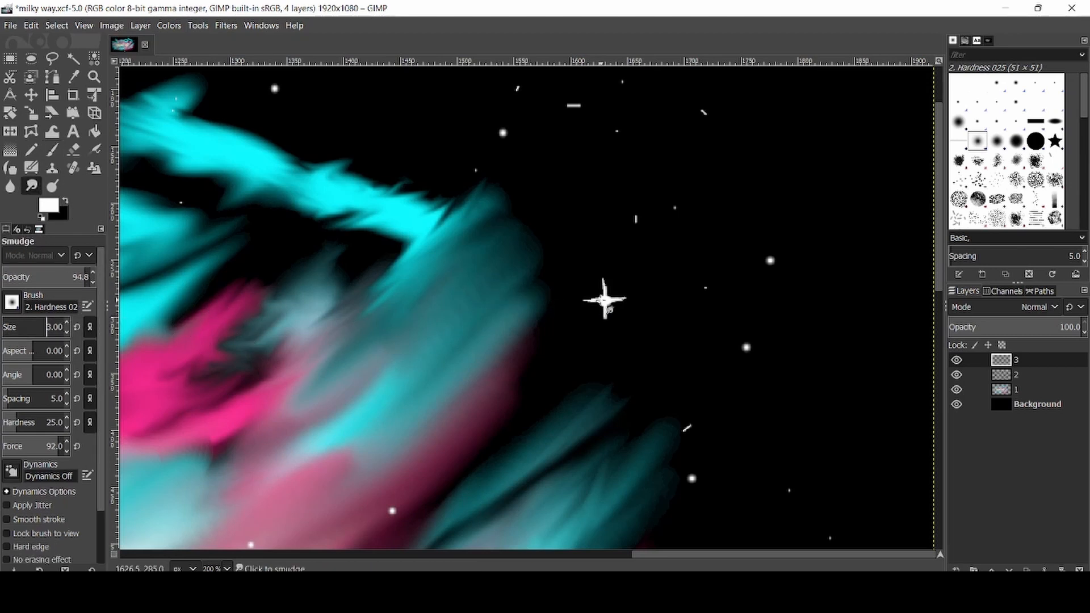
mouse_move(600, 303)
mouse_down()
mouse_move(578, 300)
mouse_move(610, 302)
mouse_up()
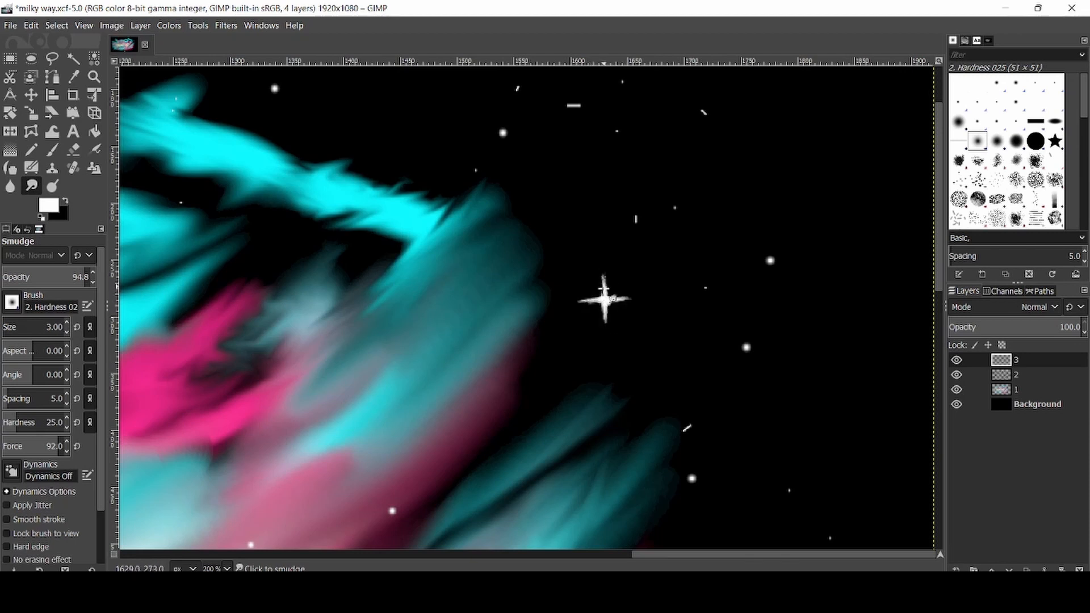
mouse_move(615, 299)
mouse_down()
mouse_move(580, 300)
mouse_move(600, 311)
mouse_up()
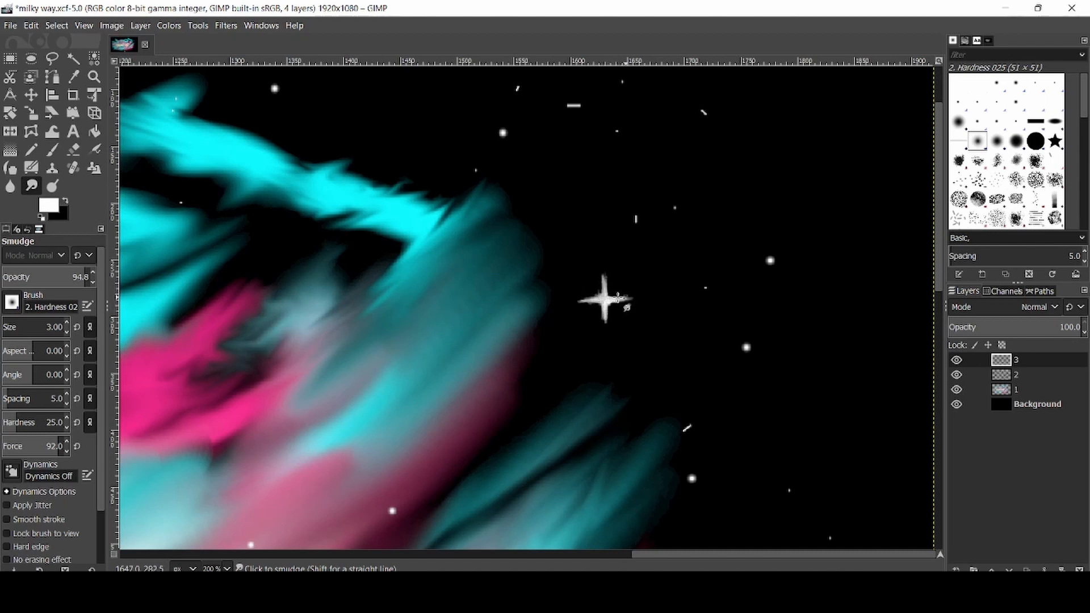
key(ctrl+s)
Step: Start a Supernova filter on layer 3 with centre X 0.380, centre Y 0.465, radius 74 and 66 spokes
click(226, 567)
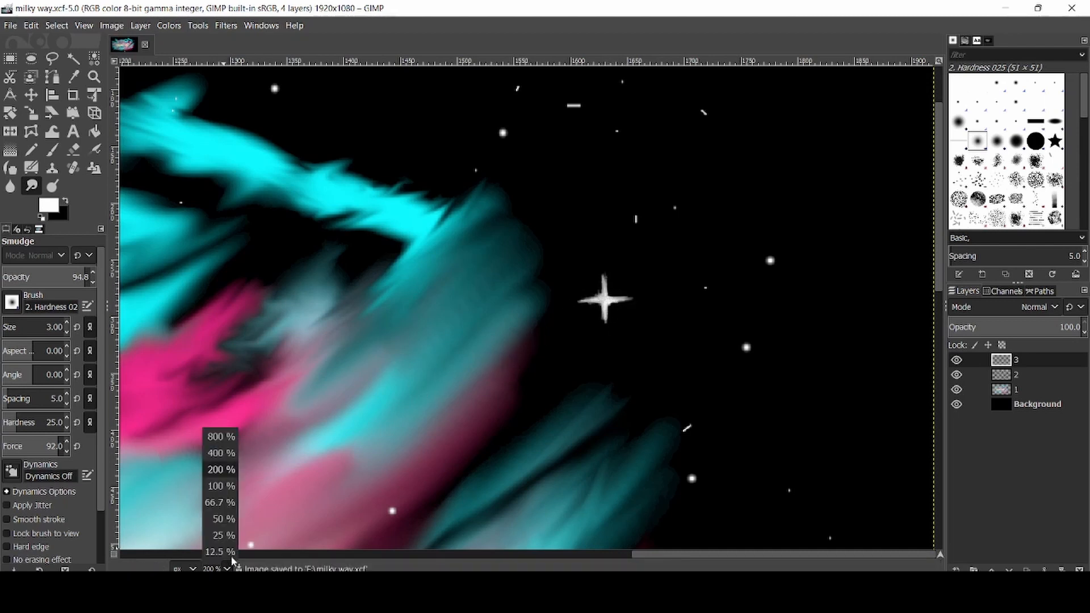
click(222, 507)
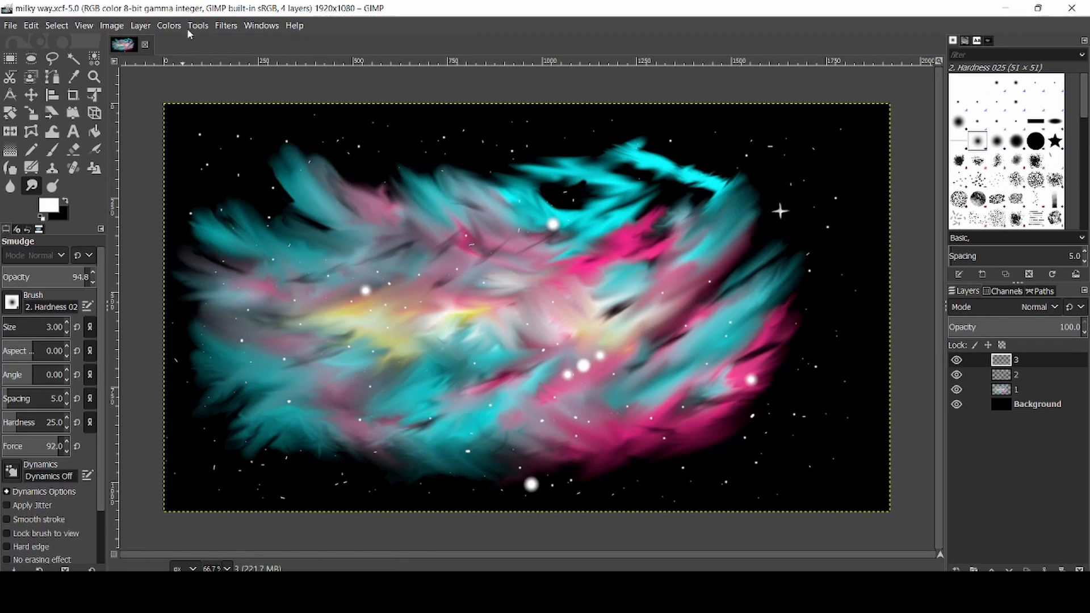
click(224, 27)
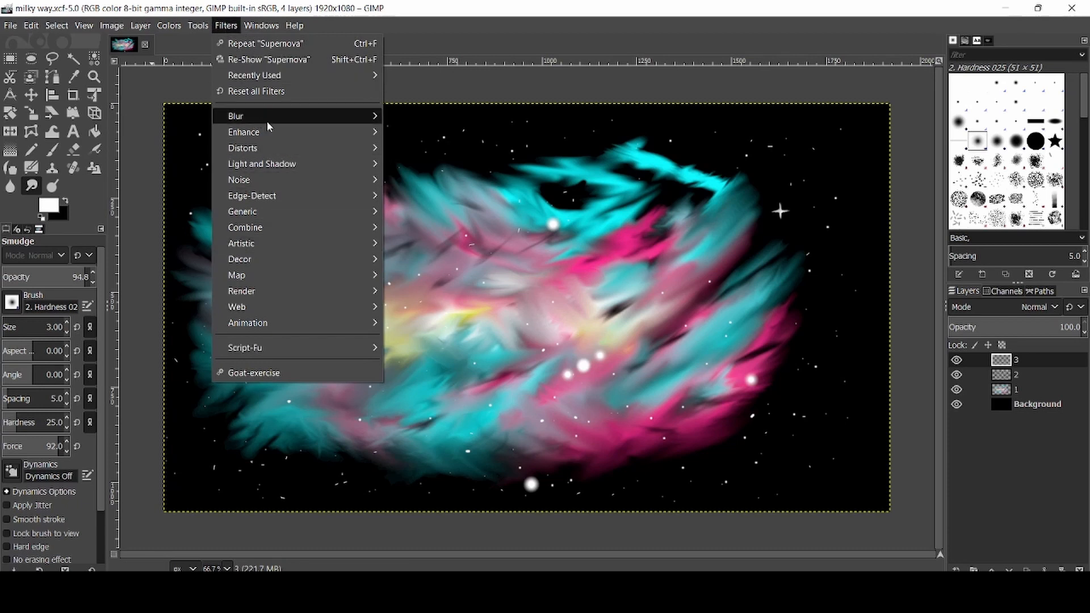
mouse_move(335, 163)
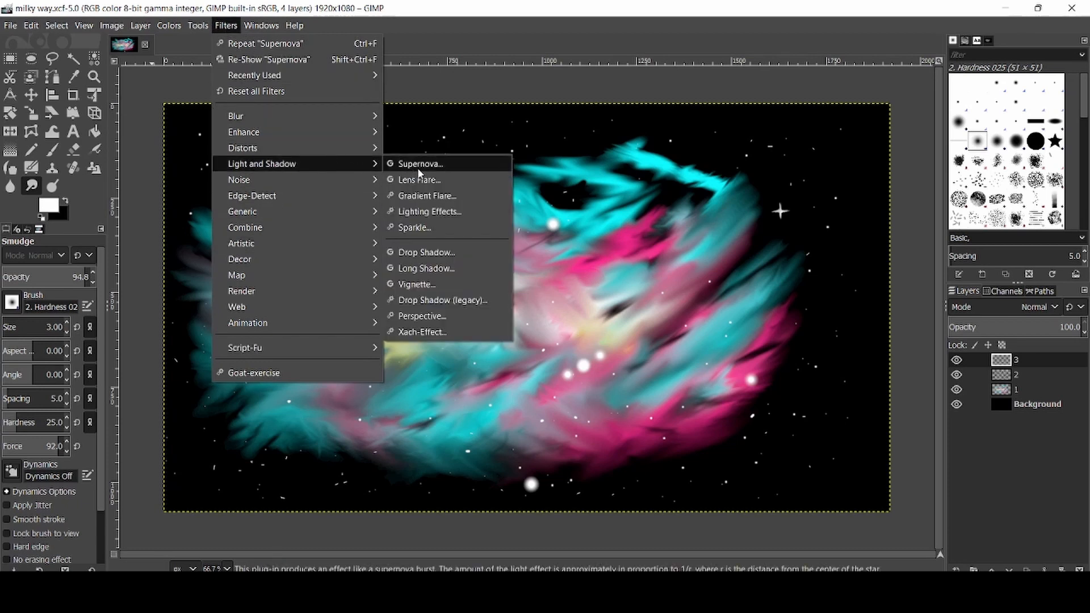
click(446, 165)
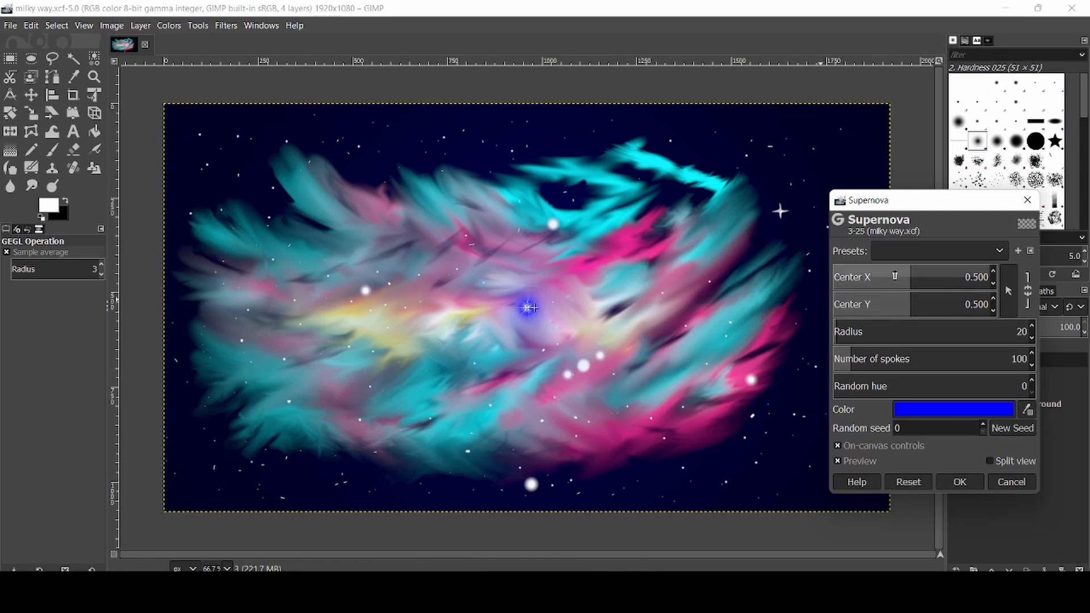
drag(903, 277, 865, 305)
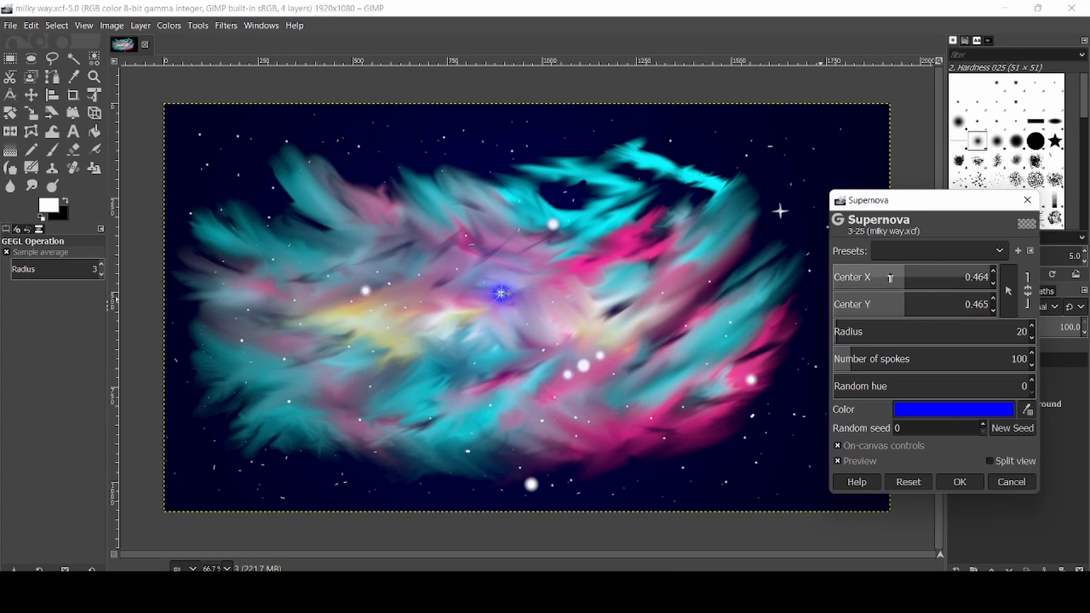
mouse_move(908, 276)
mouse_down()
mouse_move(880, 278)
mouse_move(925, 278)
mouse_move(903, 278)
mouse_move(914, 278)
mouse_up()
mouse_move(855, 341)
mouse_down()
mouse_move(857, 333)
mouse_move(849, 362)
mouse_up()
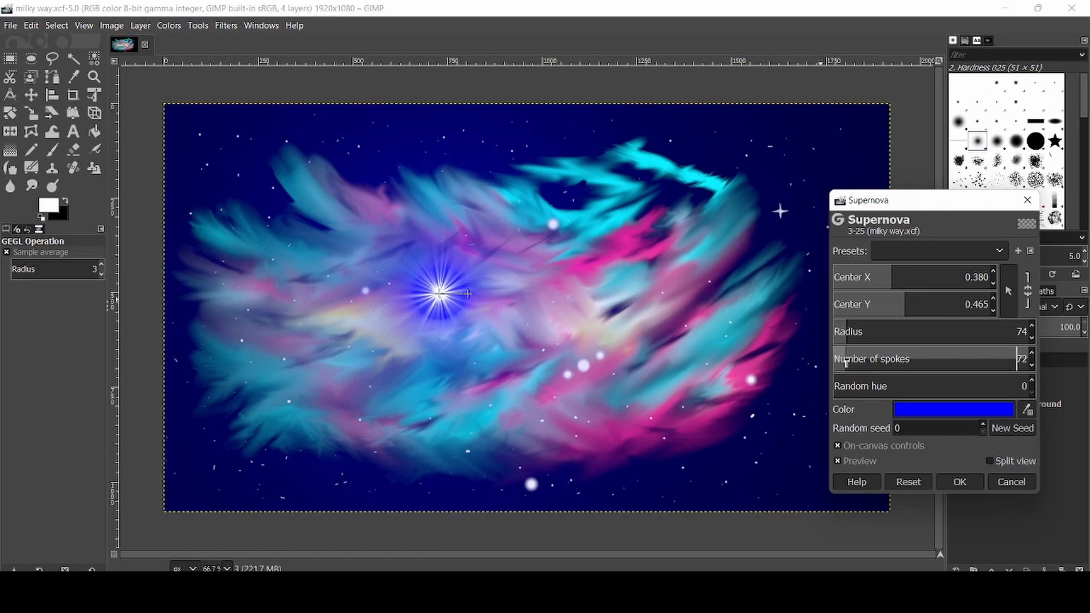
Step: Set the supernova's color to pale lavender c2c2dc and apply the filter
click(914, 409)
click(822, 349)
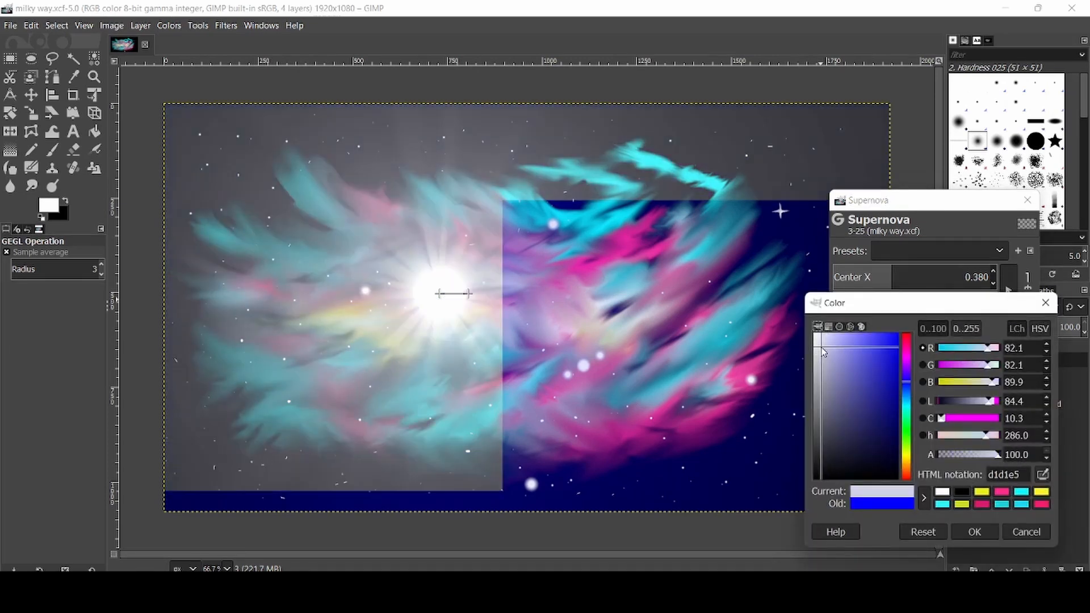
click(824, 351)
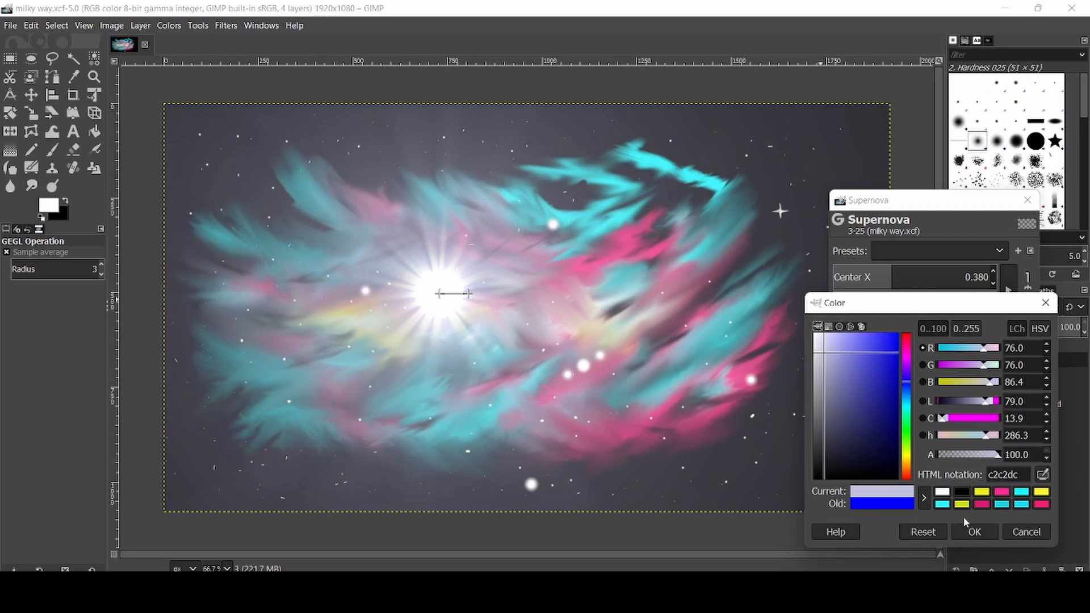
click(979, 532)
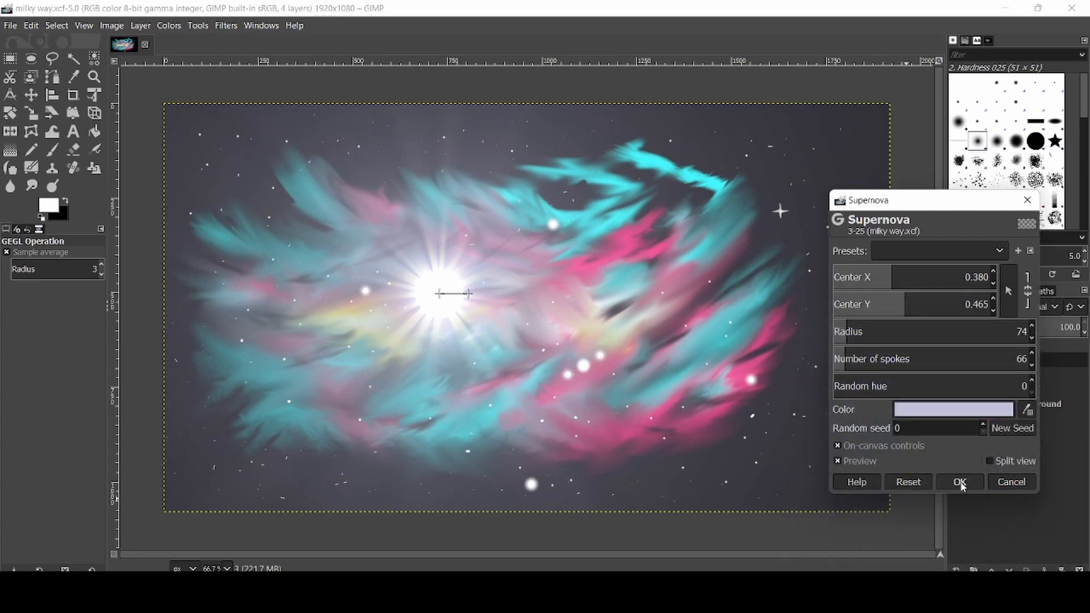
click(960, 483)
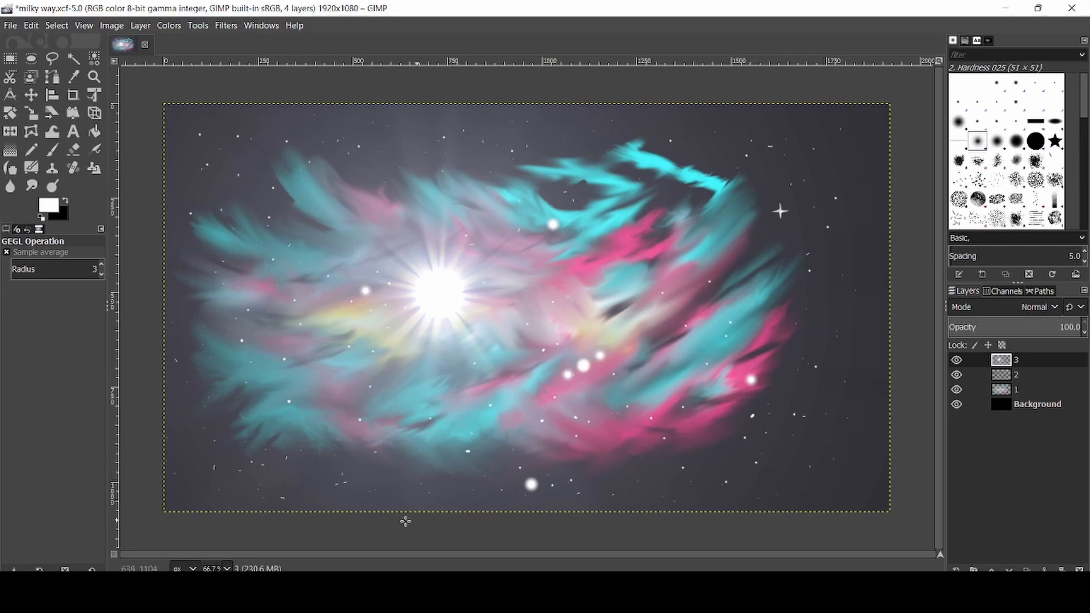
Step: Examine the supernova burst and its effect on the surrounding painting up close and as a whole
click(228, 568)
click(224, 487)
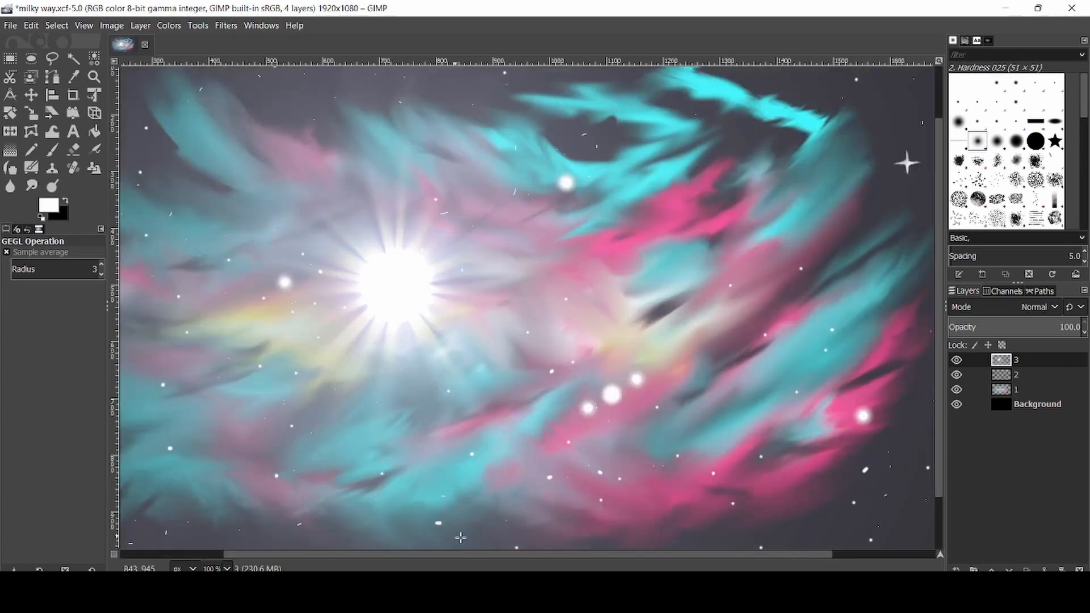
scroll(568, 554, right, 5)
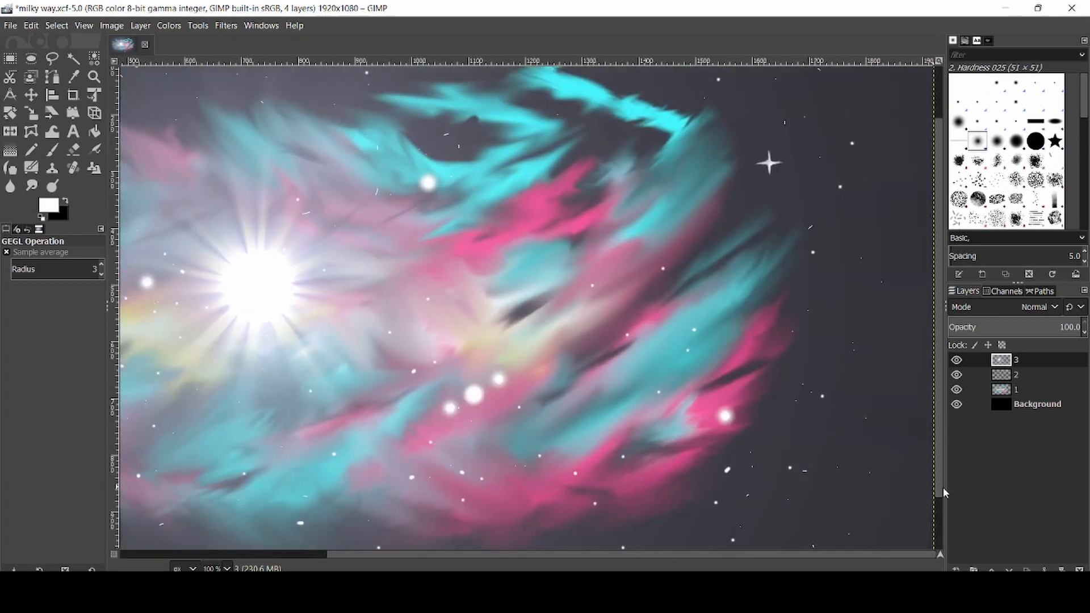
key(ctrl+shift+f)
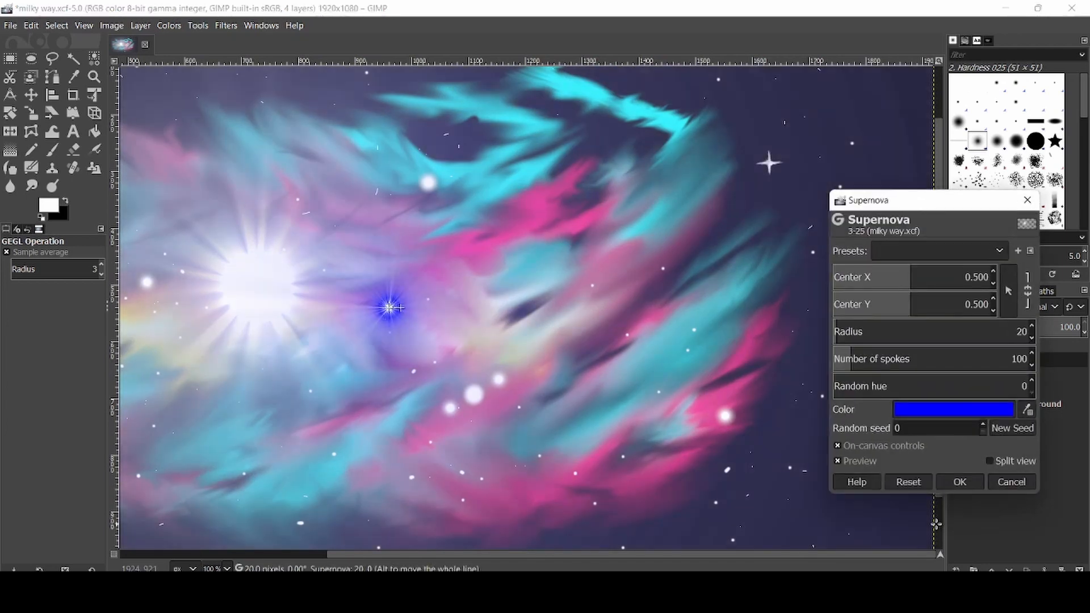
click(1033, 481)
scroll(931, 489, down, 3)
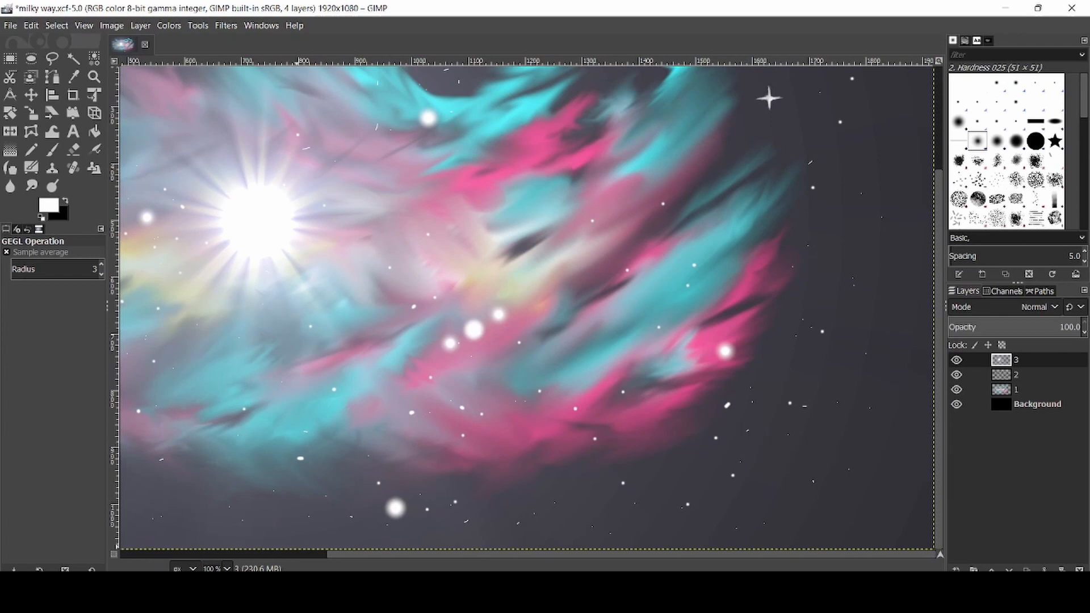
click(226, 568)
click(218, 503)
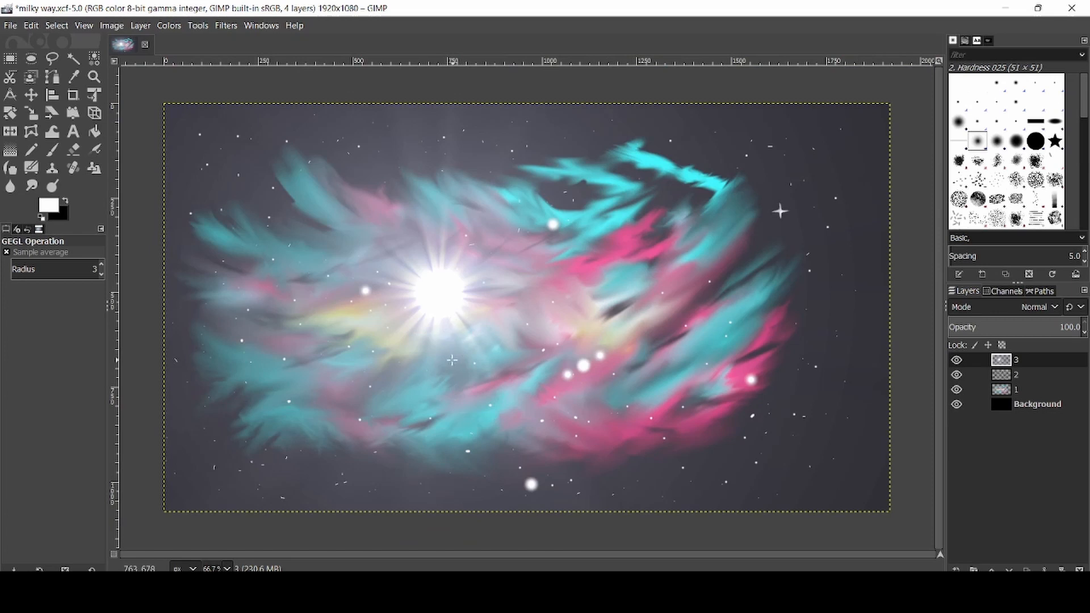
Step: Undo the Supernova filter and save the image
key(ctrl+z)
key(ctrl+s)
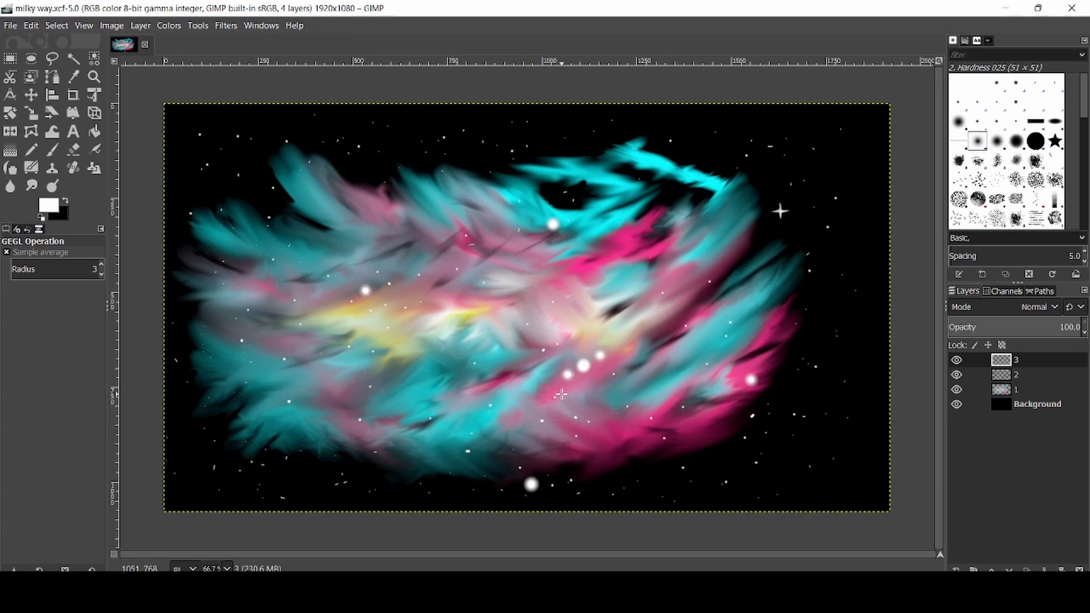
Step: Hide layers 3, 2 and 1 in turn, and show them again one by one to review each layer's contribution
click(956, 360)
click(957, 375)
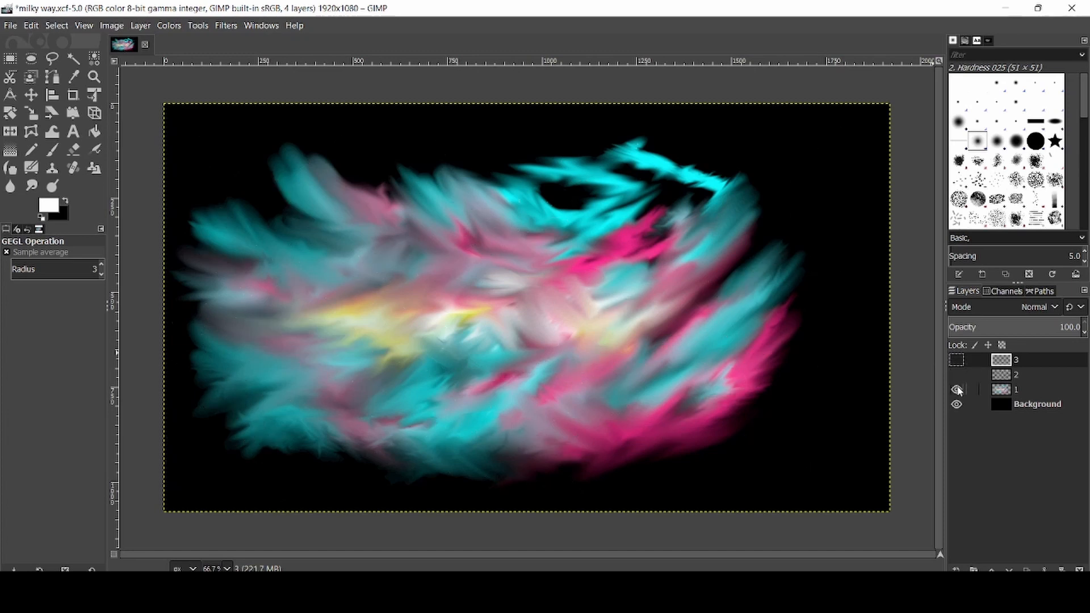
click(958, 390)
click(958, 389)
click(956, 374)
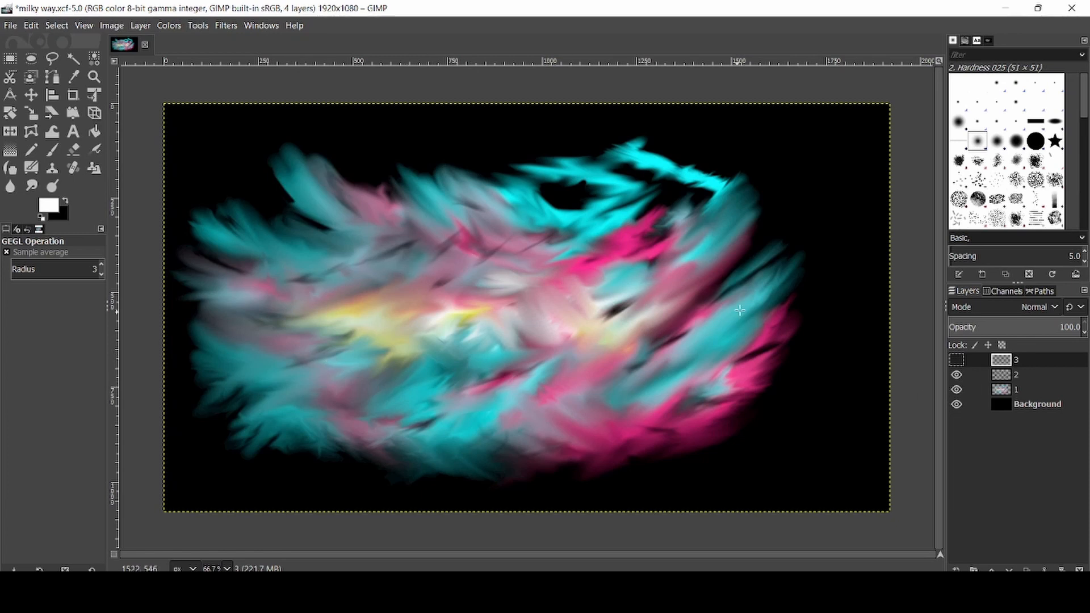
click(957, 359)
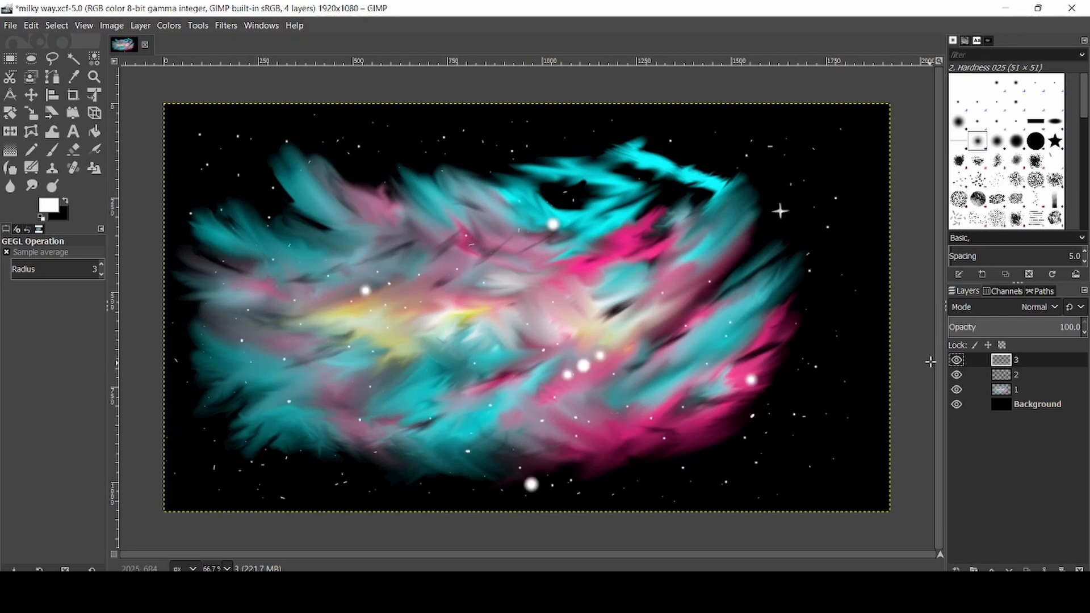
Step: Export the painting as milky way.png with the default PNG options and compression level 9
click(10, 25)
click(31, 25)
click(11, 25)
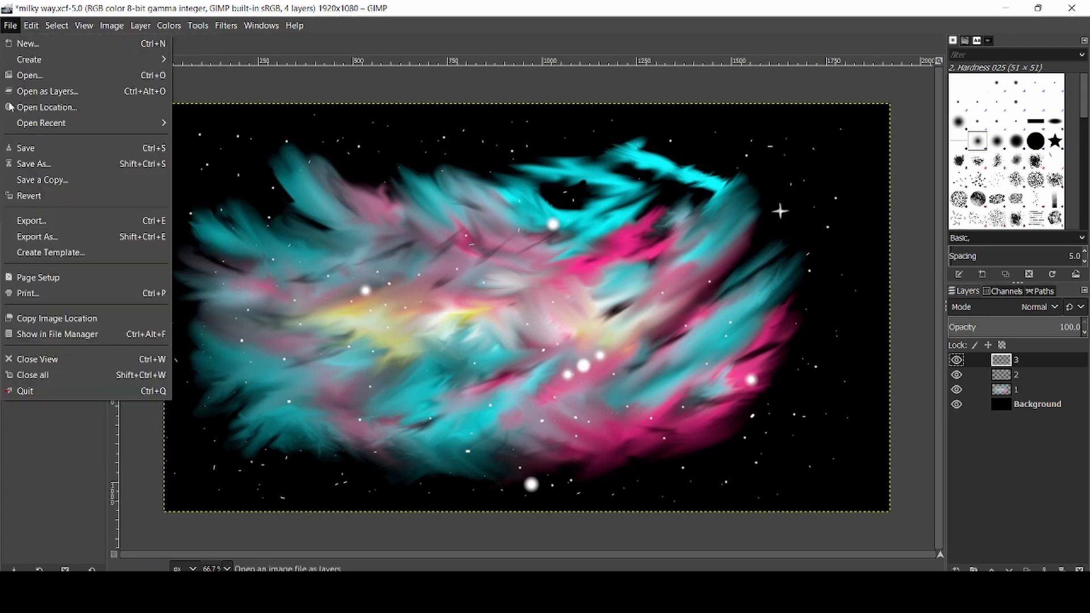
click(83, 237)
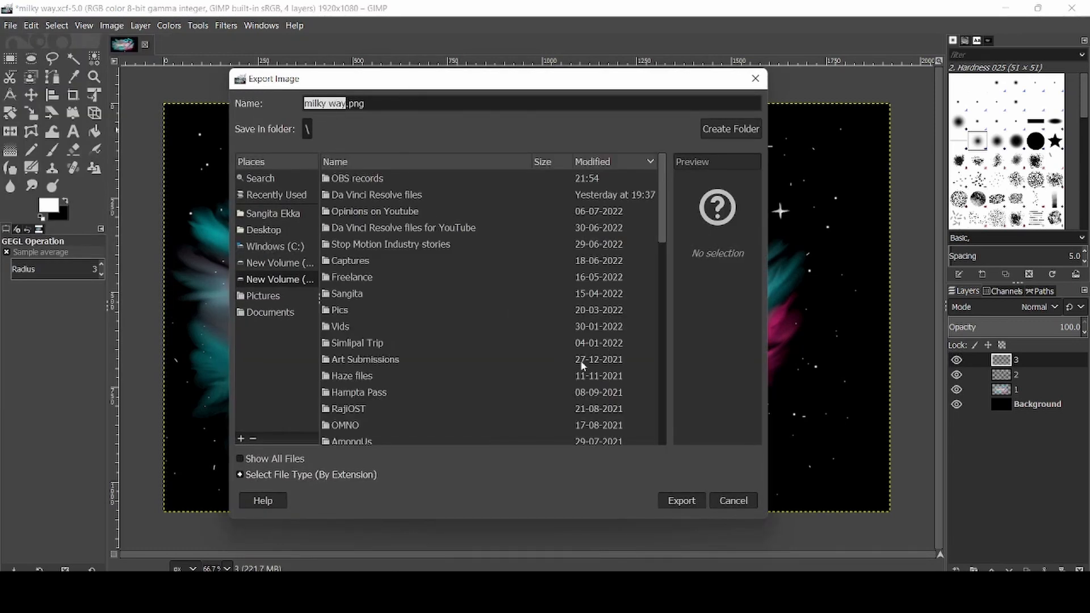
click(685, 503)
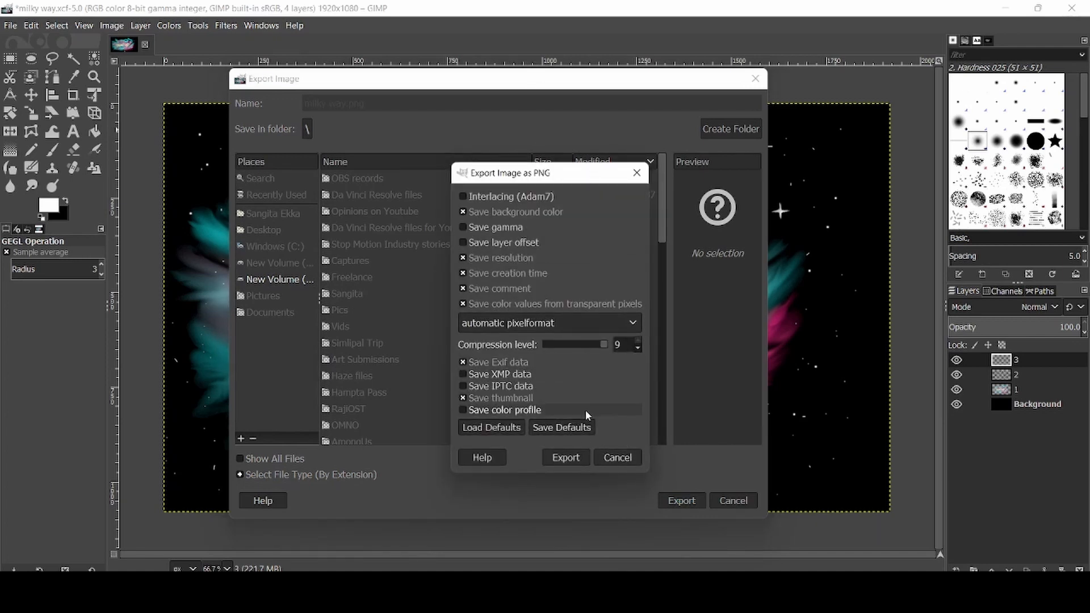
click(571, 467)
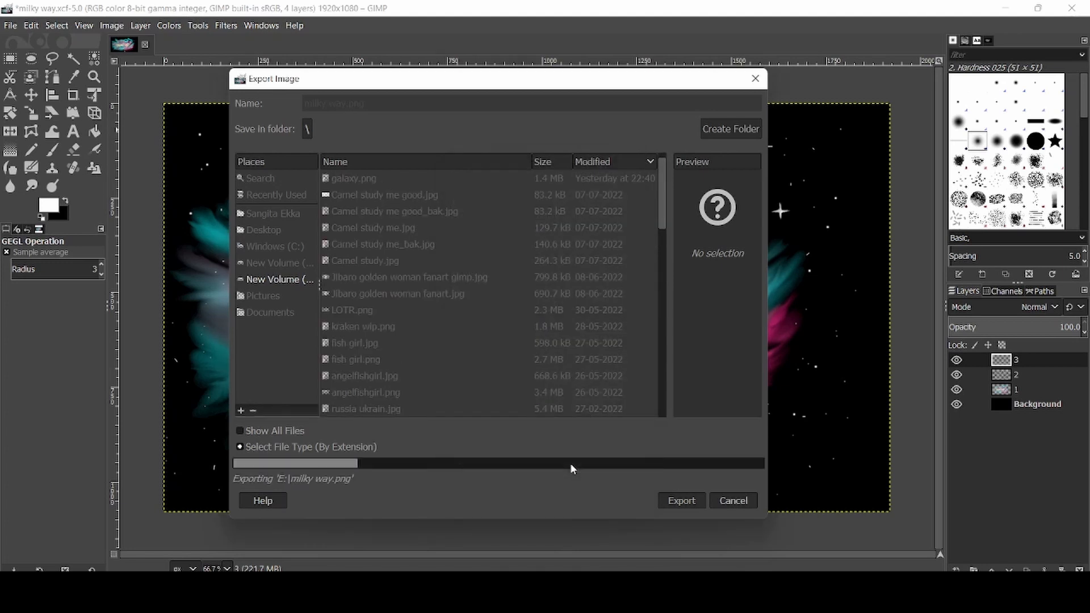